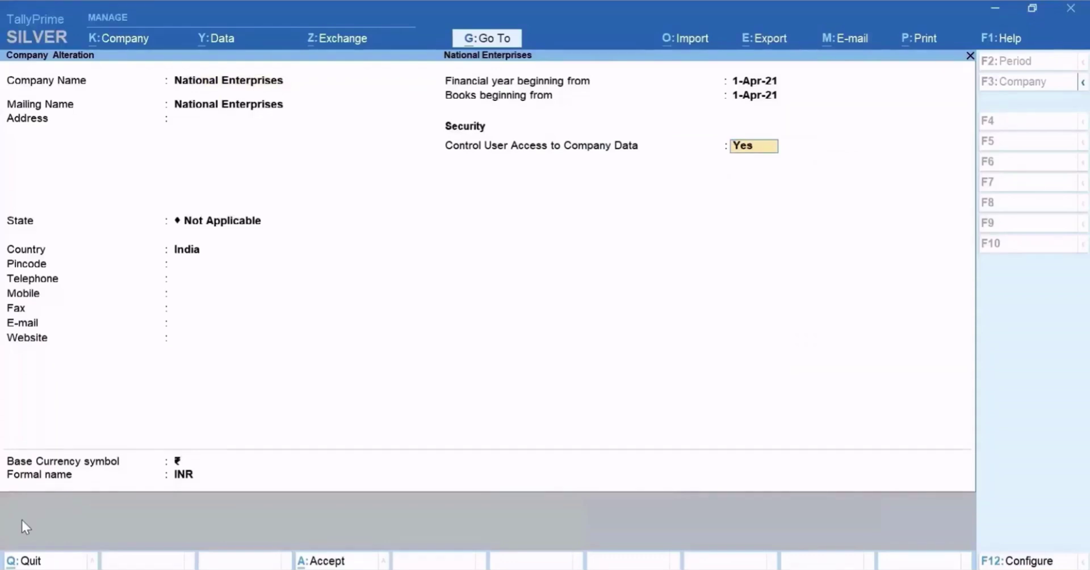
Turn on user access control for the company data, entering the administrator's username and password and confirming the password.
key("Return")
type("Prem")
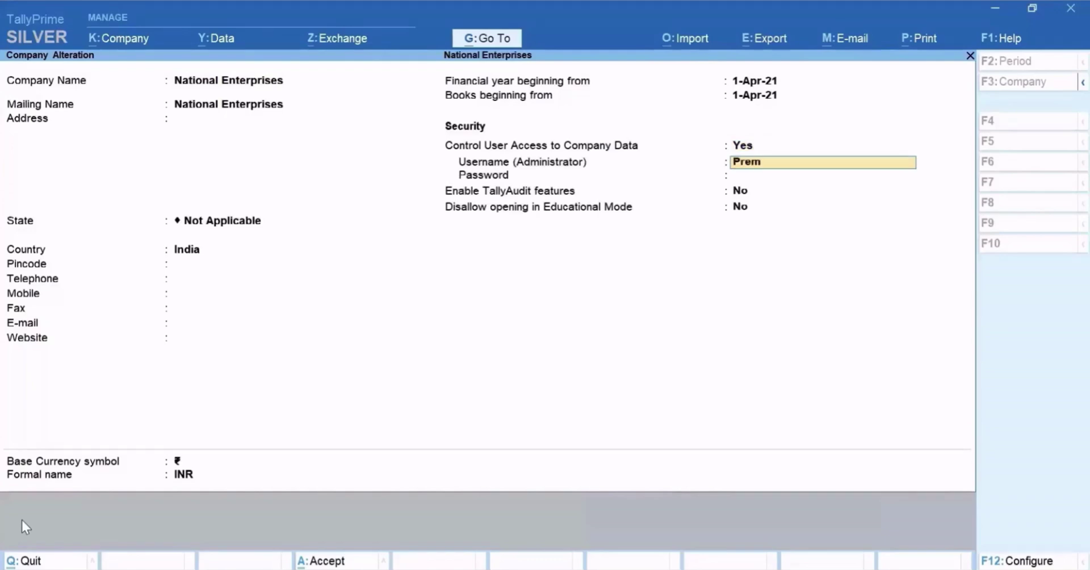
key("Return")
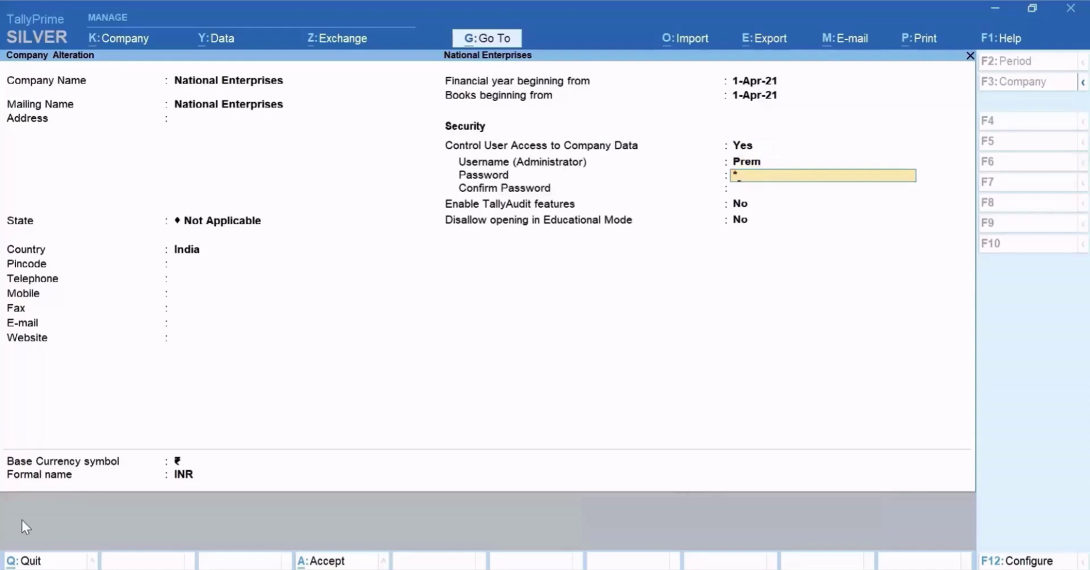
key("Return")
key("Return")
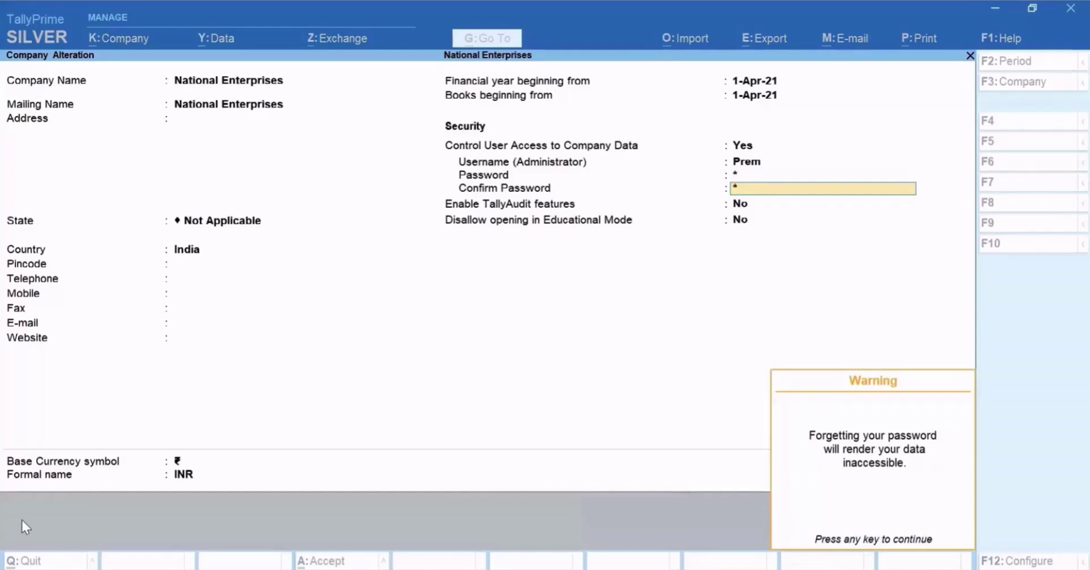
key("Return")
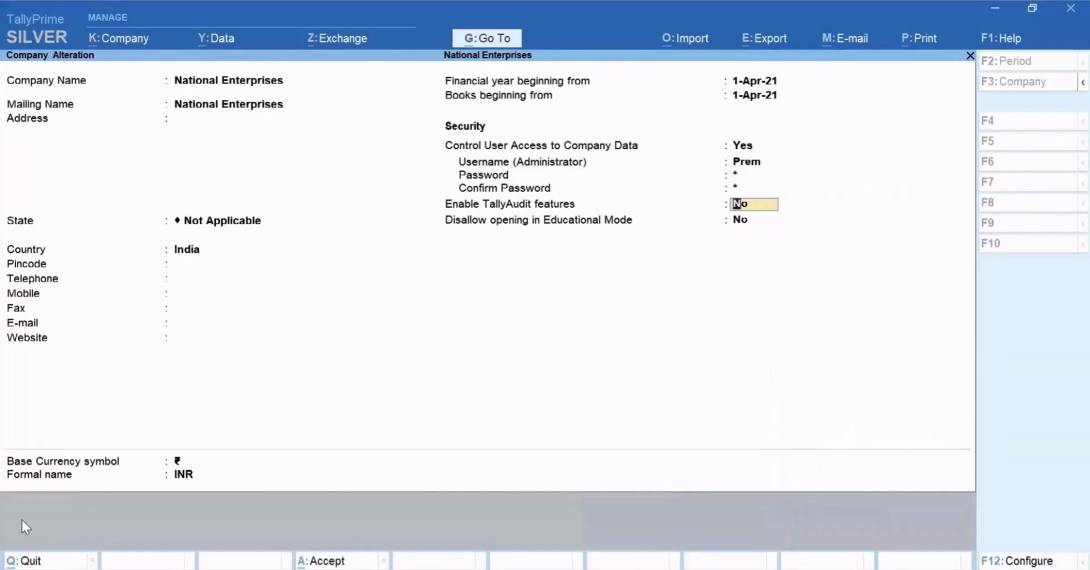
Leave TallyAudit features off, set Disallow opening in Educational Mode to Yes, and save the company alteration.
key("Return")
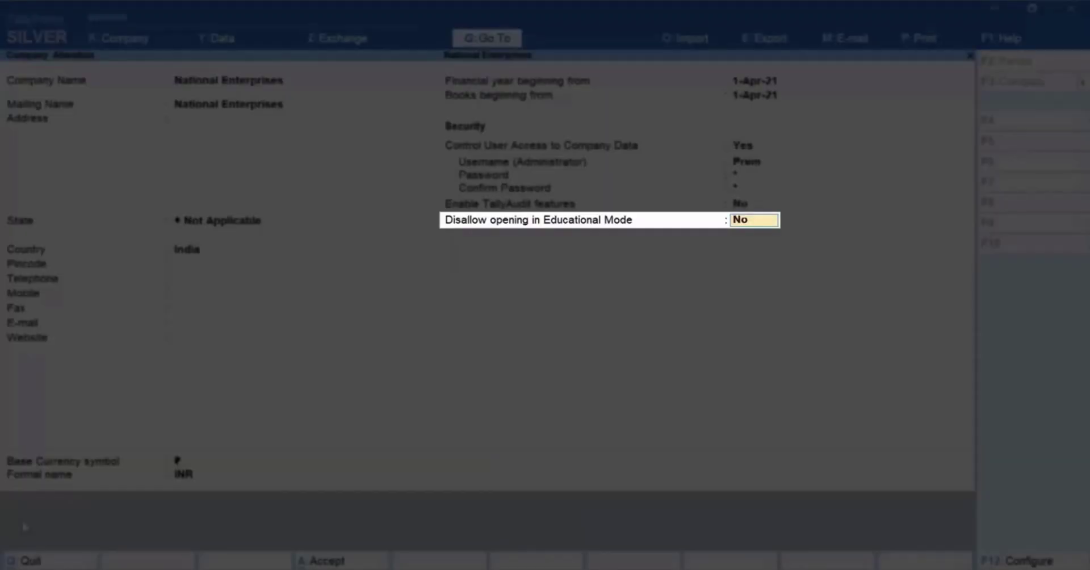
type("Yes")
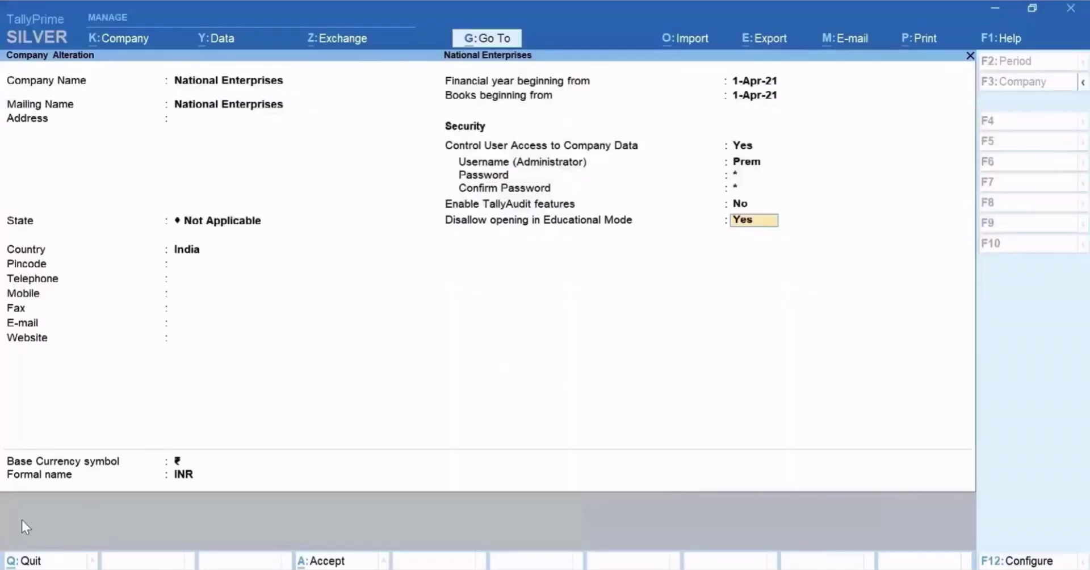
key("ctrl")
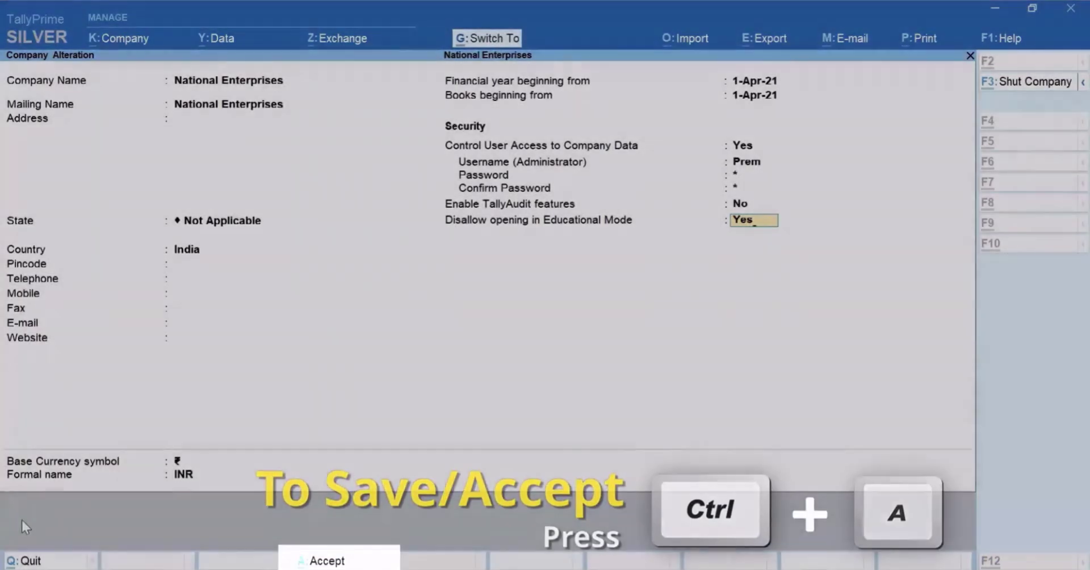
key("ctrl+a")
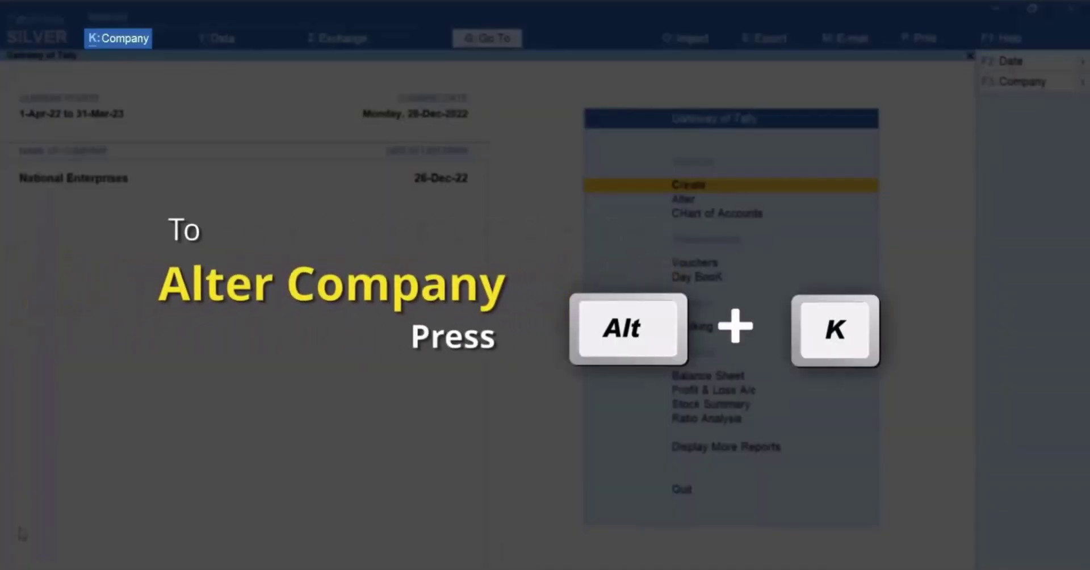
Open the User Roles list of security levels for National Enterprises.
key("alt+k")
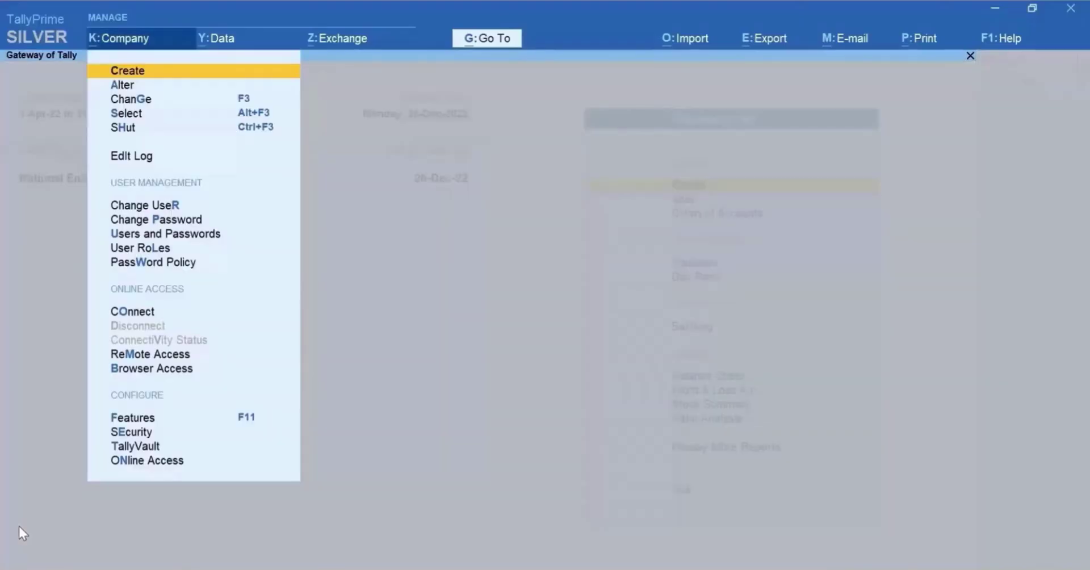
key("Down")
key("Down")
key("Down")
key("Down")
key("Down")
key("Down")
key("Down")
key("Down")
key("Down")
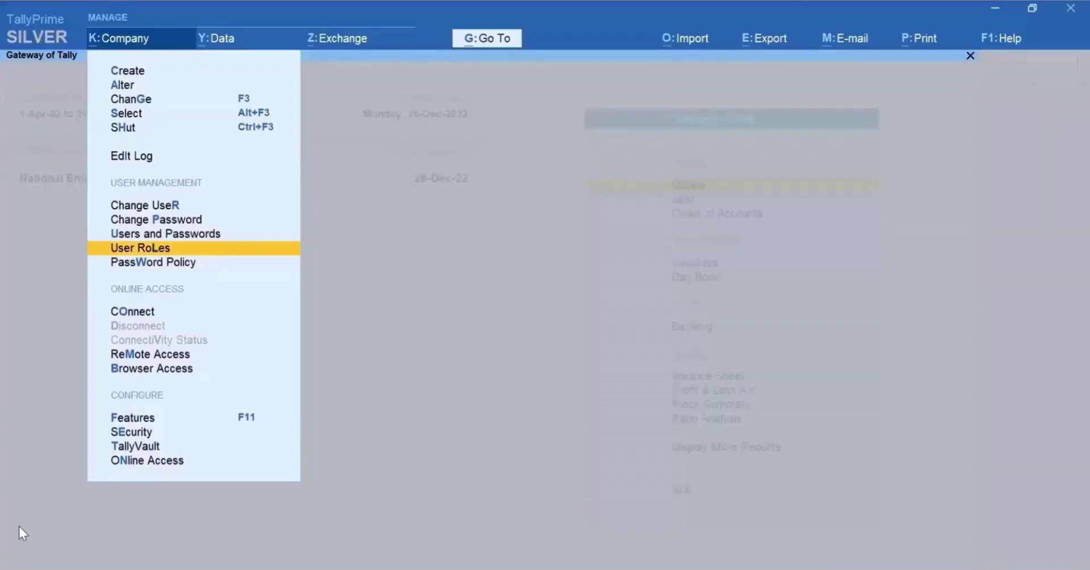
key("Return")
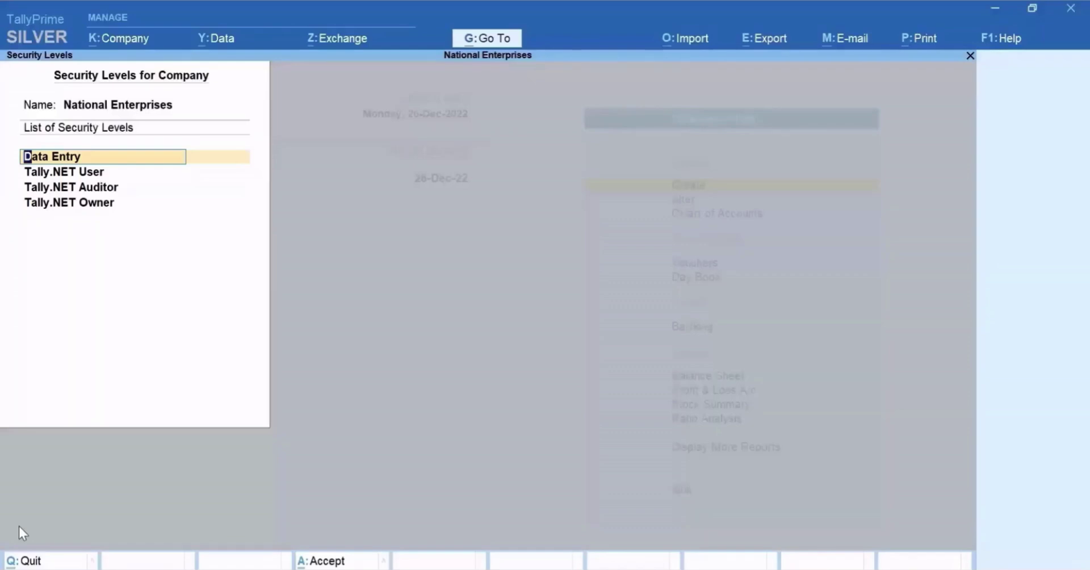
Add a new security level named Intern that uses the basic facilities of Data Entry.
key("Down")
key("Down")
key("Down")
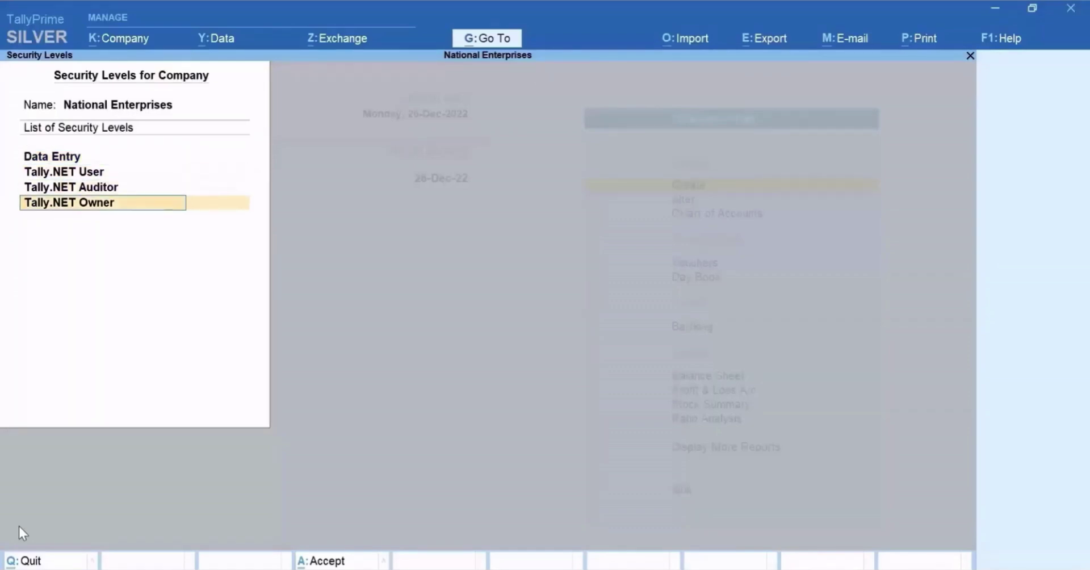
key("Down")
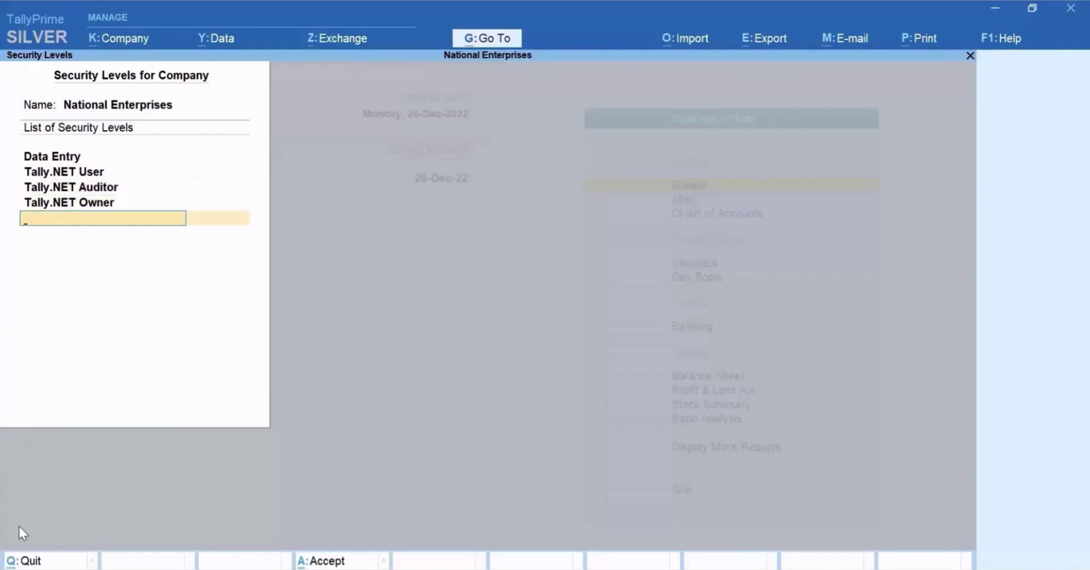
type("Intern")
key("Return")
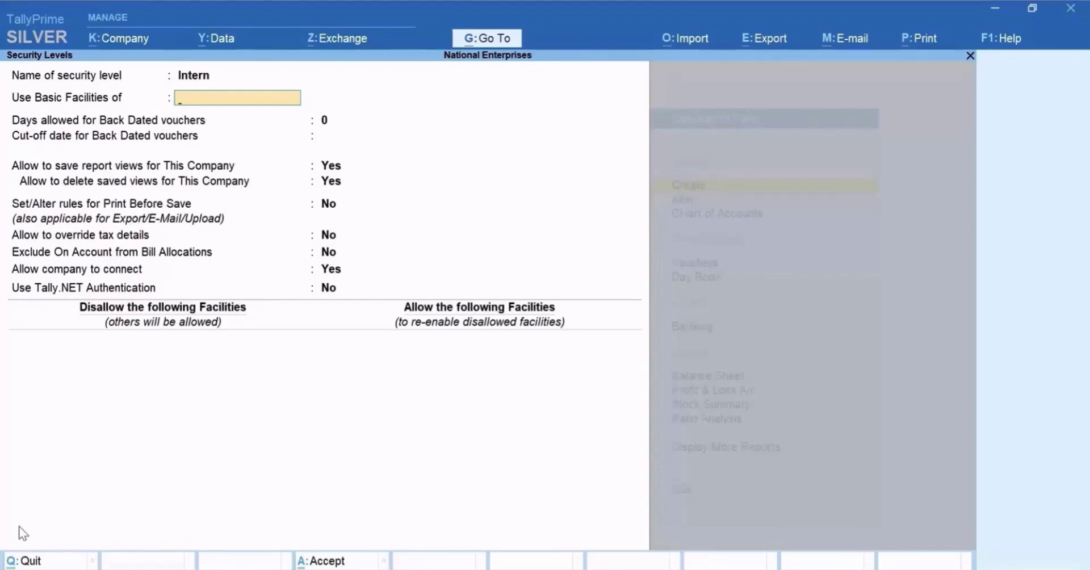
type("Da")
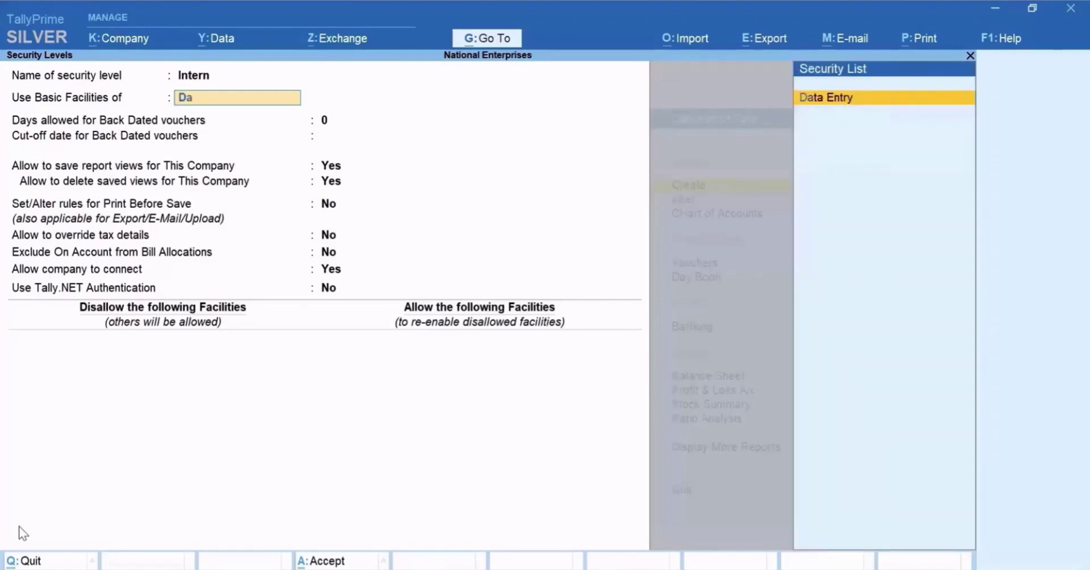
key("Return")
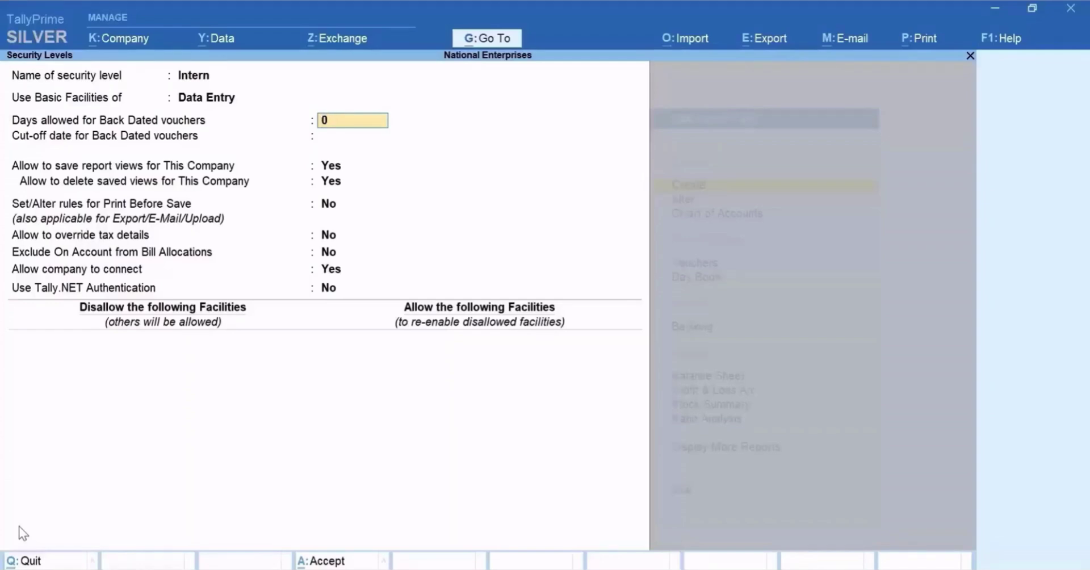
Allow the Intern level 90 days for back dated vouchers, with a cut-off date of 1-Apr-22.
type("90")
key("Return")
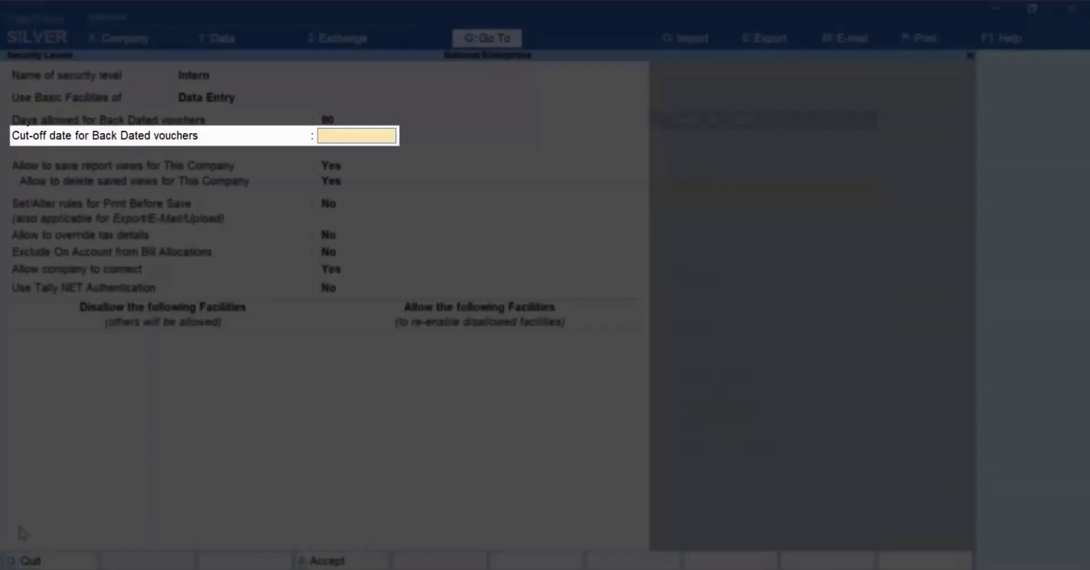
type("1-Apri-22")
key("Return")
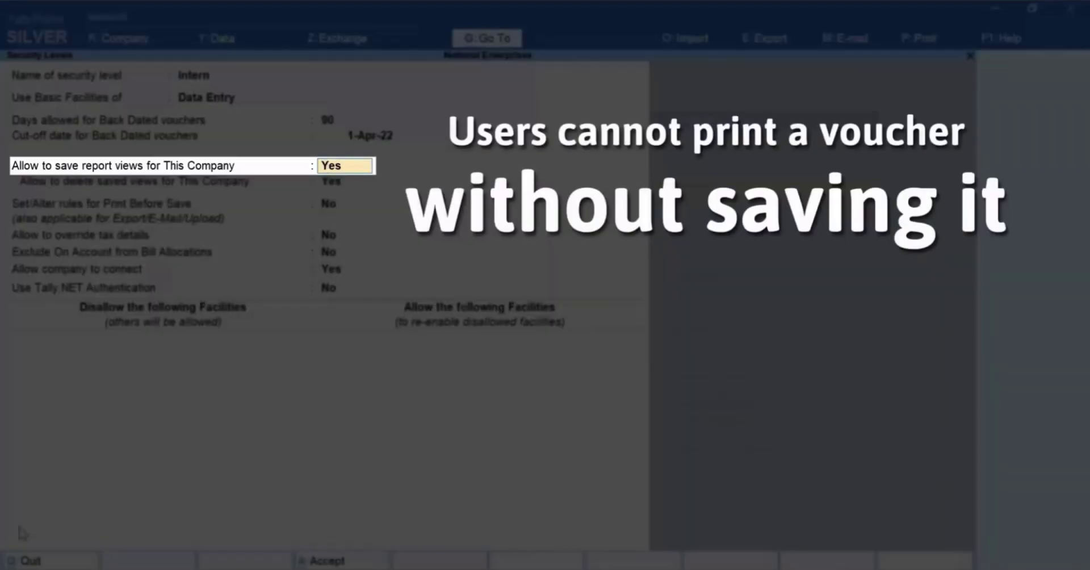
Disallow saving report views for this company and open the Print Before Save rules by setting them to Yes.
type("n")
key("Return")
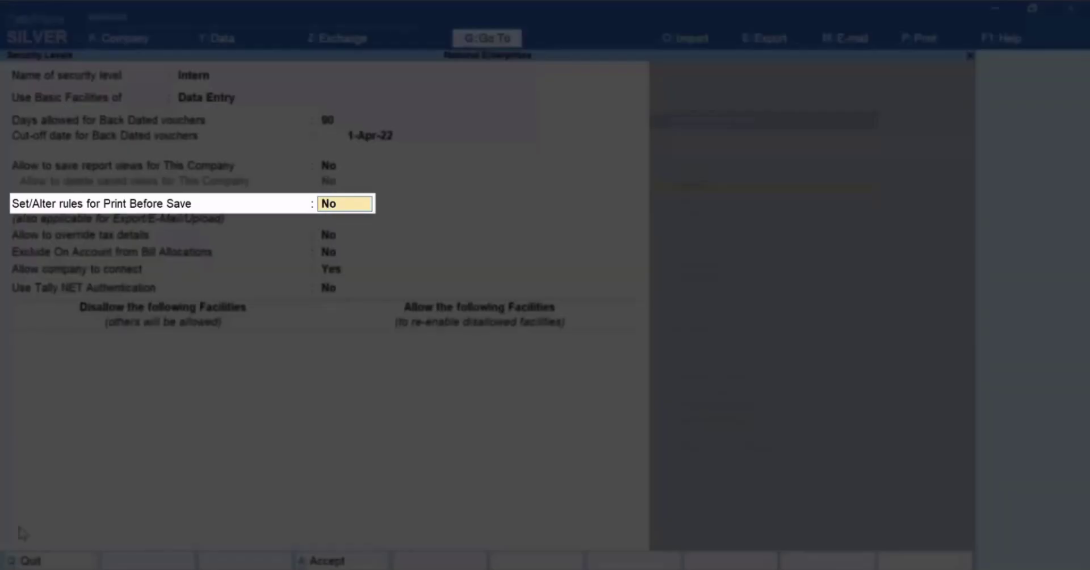
type("Yes")
key("Return")
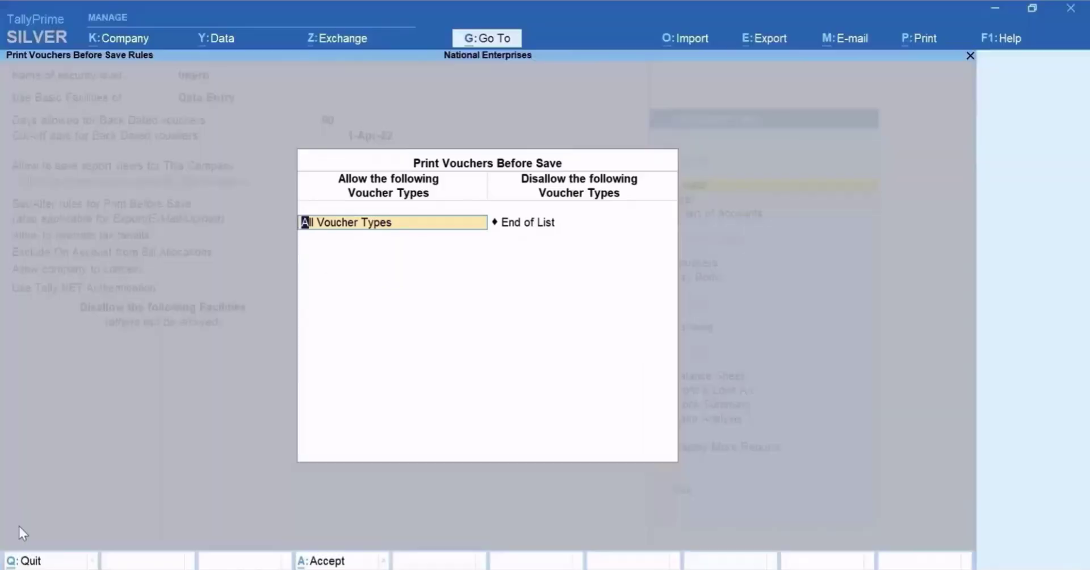
Set the Print Vouchers Before Save rules to allow Contra and disallow All Voucher Types.
type("A")
key("Down")
key("Return")
key("Return")
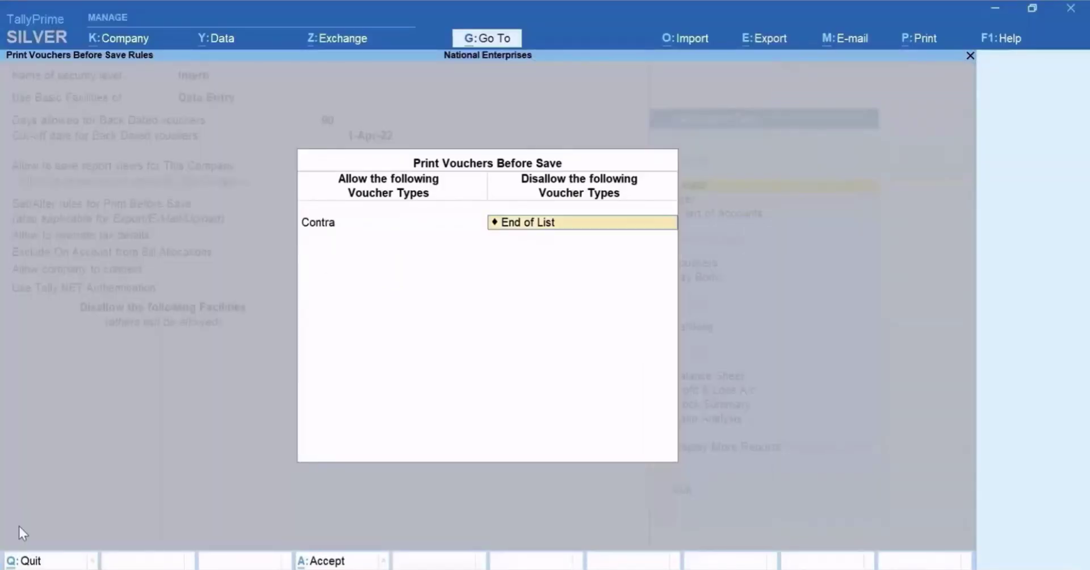
type("A")
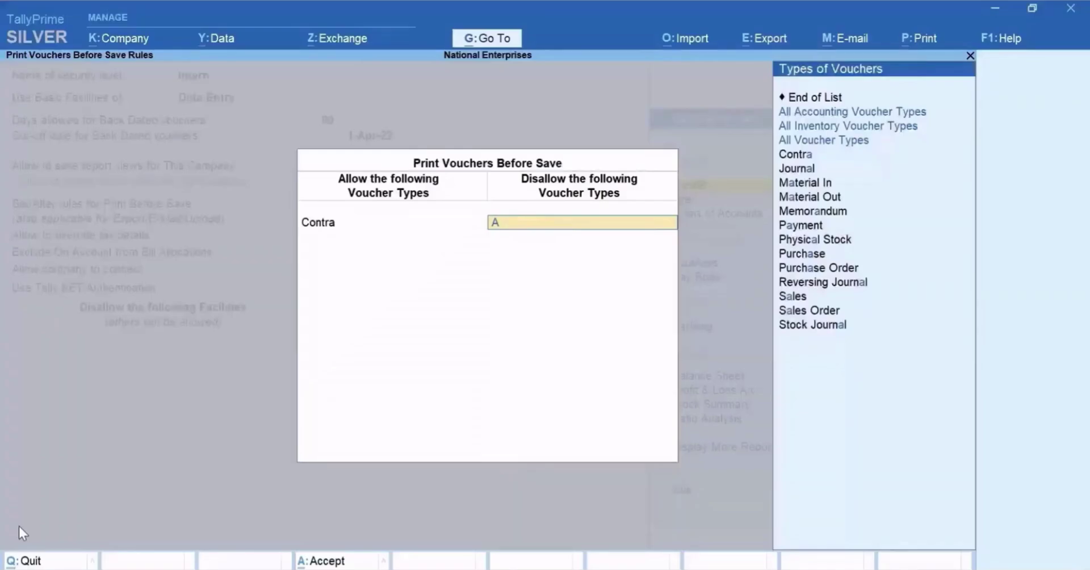
type("l")
key("Down")
key("Down")
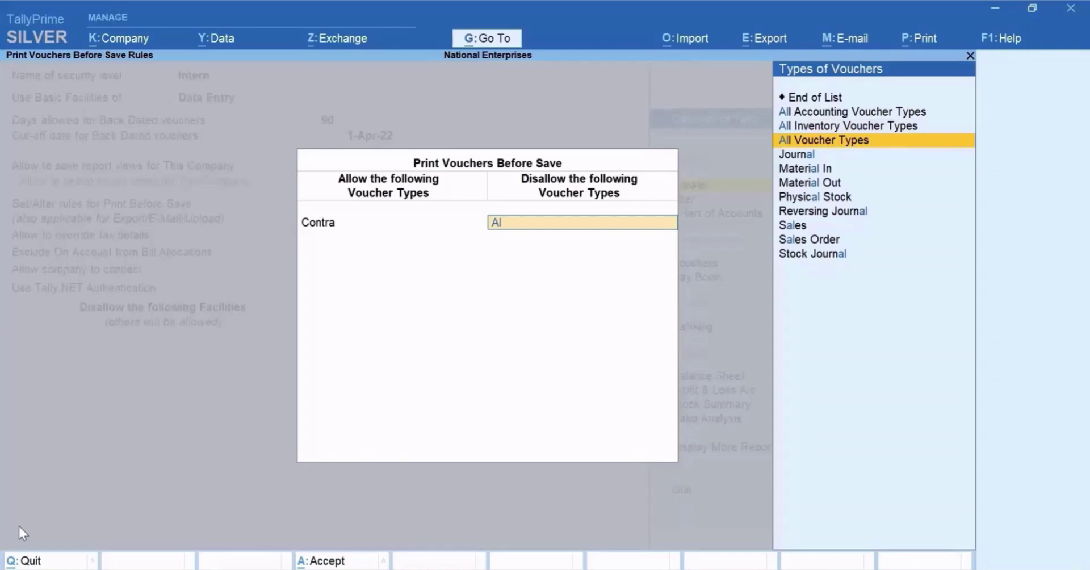
key("Return")
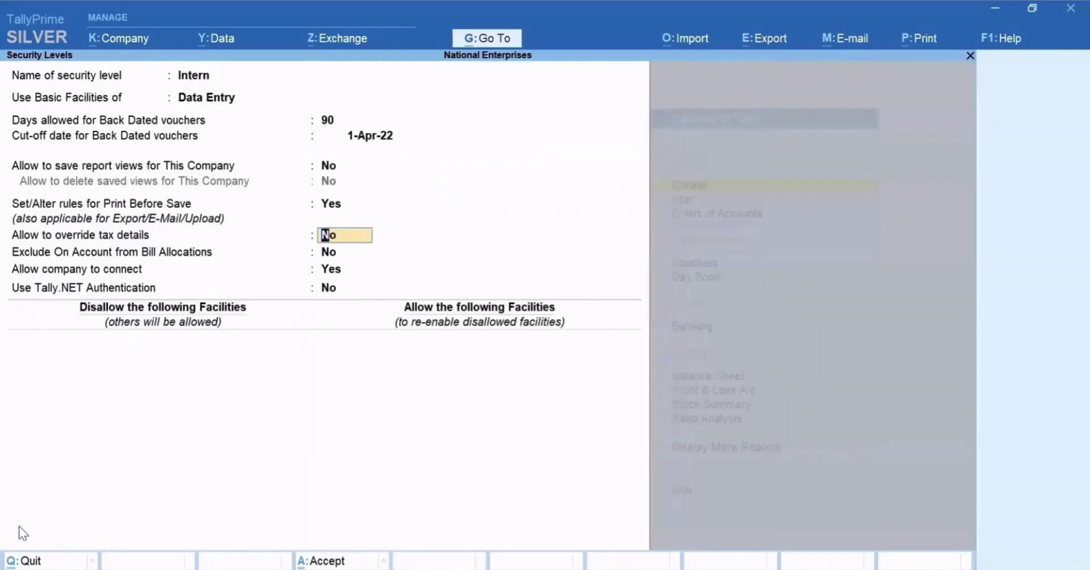
Exclude On Account from bill allocations, keeping tax override at No, company connection at Yes and Tally.NET Authentication at No.
key("Return")
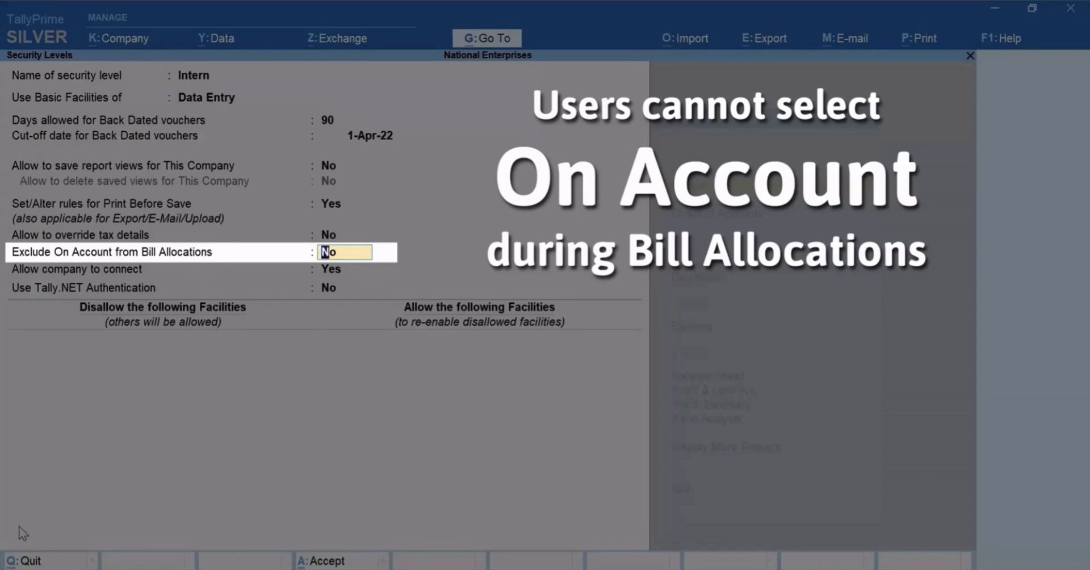
type("Yes")
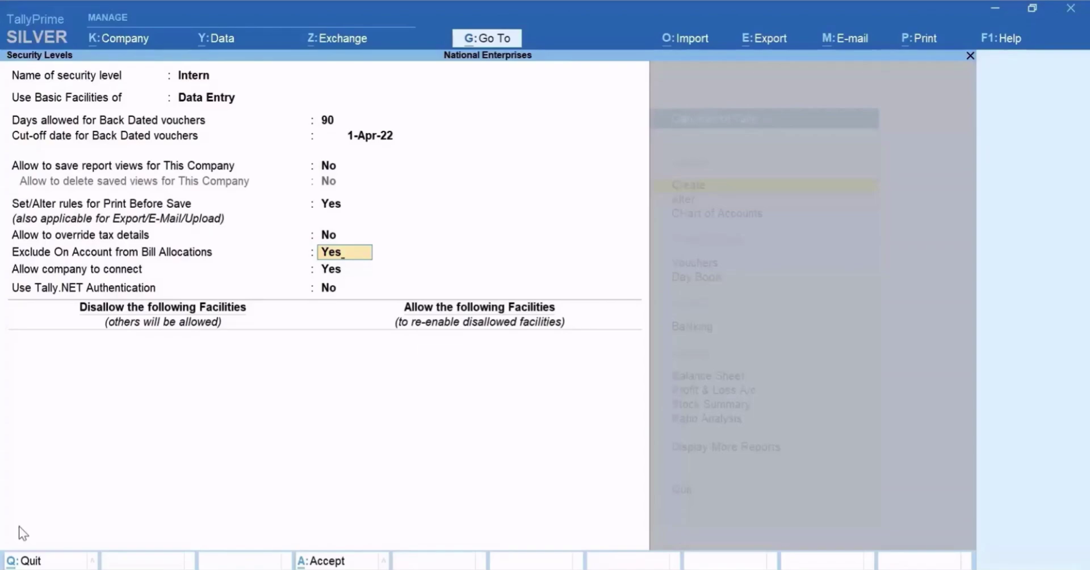
key("Return")
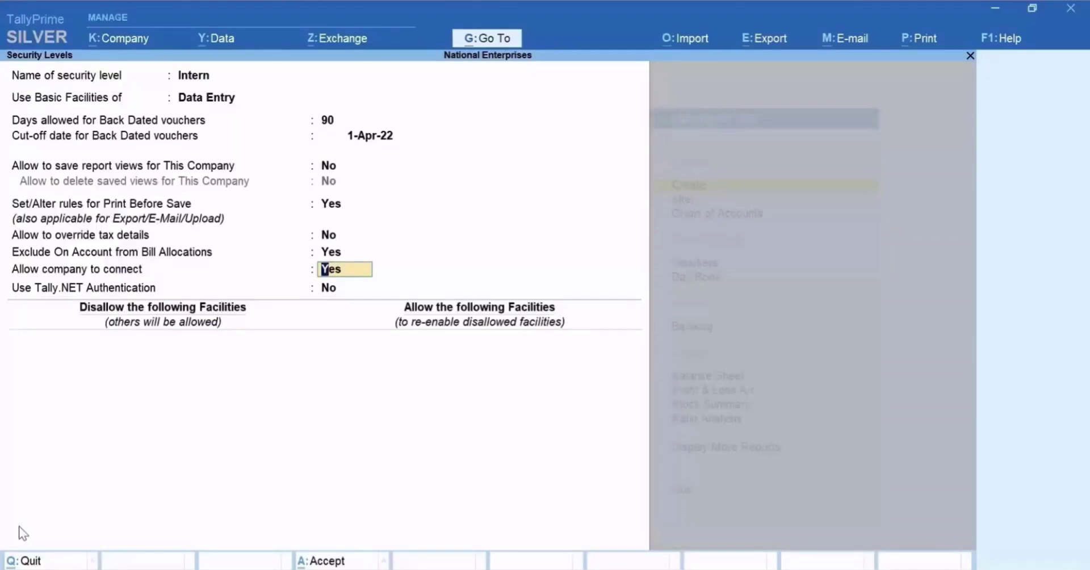
key("Return")
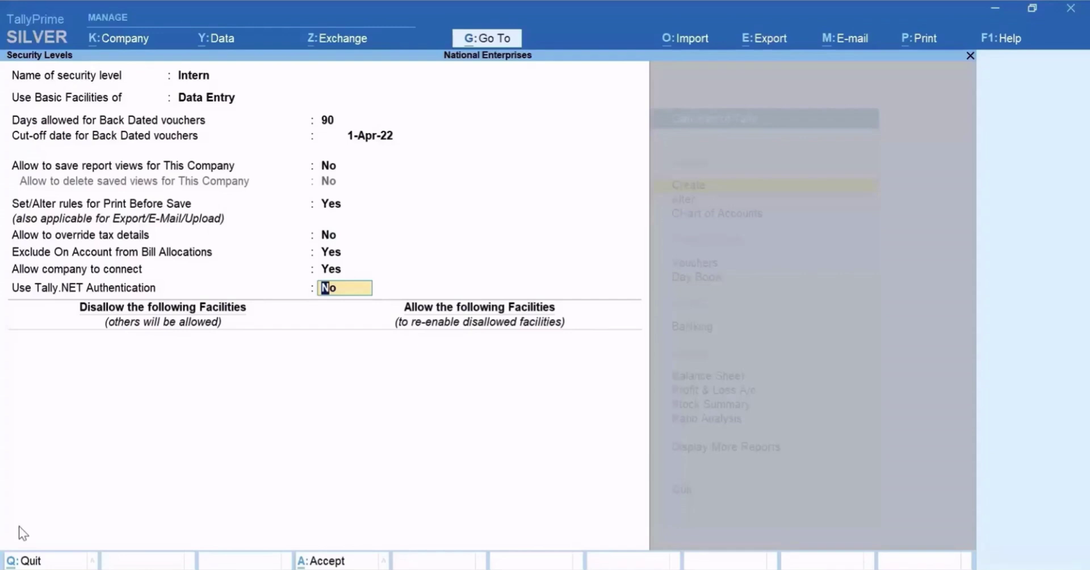
key("Return")
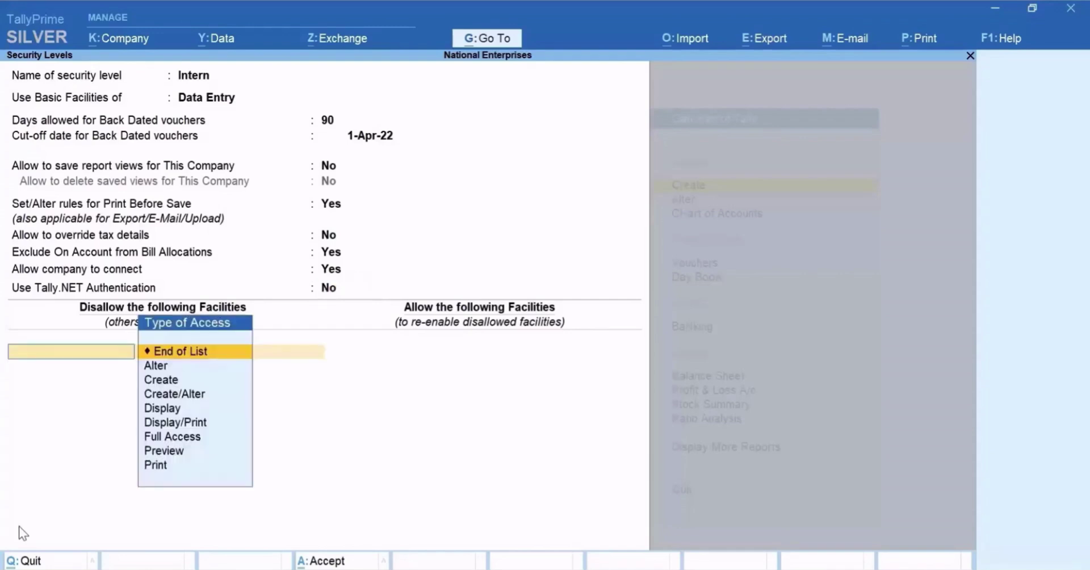
Disallow Full Access to Accounts Masters for the Intern level.
key("Down")
key("Down")
key("Down")
key("Down")
key("Down")
key("Down")
key("Return")
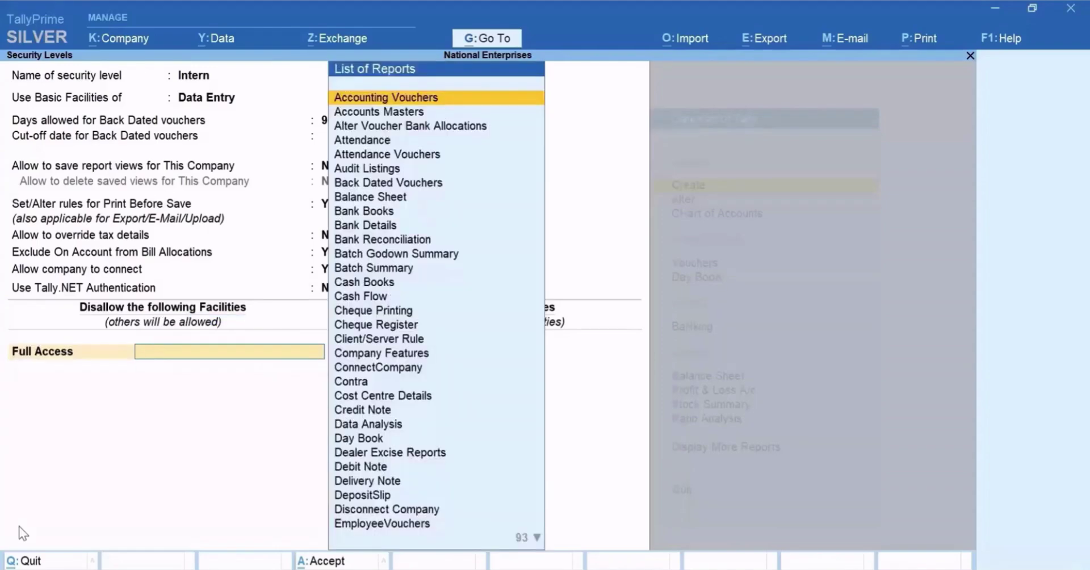
type("Acc")
key("Return")
Disallow Full Access to InventoryMasters for the Intern level.
key("Down")
key("Down")
key("Down")
key("Down")
key("Down")
key("Down")
key("Return")
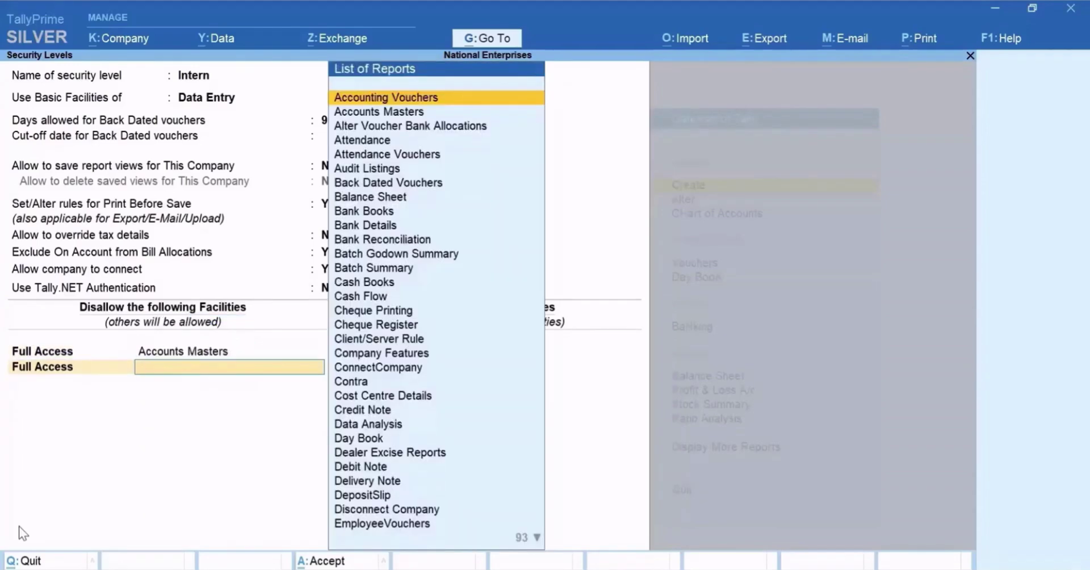
type("Inv")
key("Return")
Disallow Full Access to Vouchers for the Intern level.
key("Down")
key("Down")
key("Down")
key("Down")
key("Down")
key("Down")
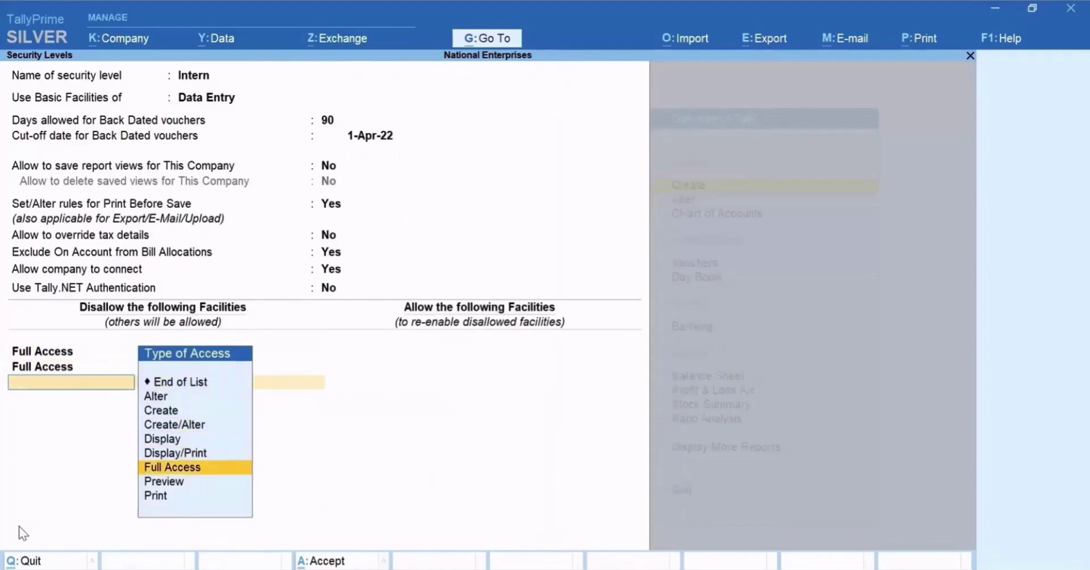
key("Return")
type("Voucher")
key("Return")
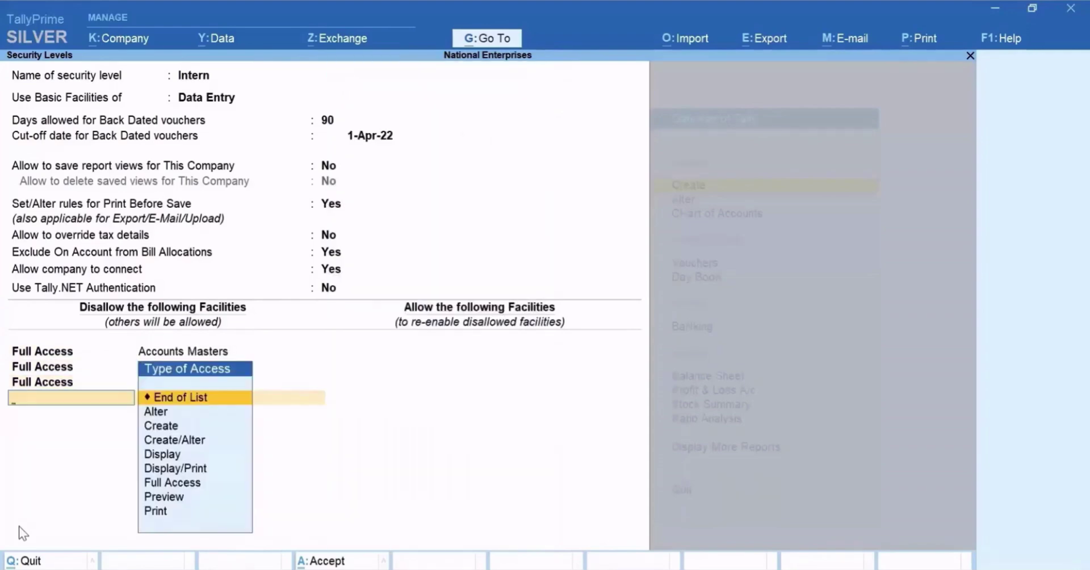
Disallow Full Access to Back Dated Vouchers for the Intern level.
key("Down")
key("Down")
key("Down")
key("Down")
key("Down")
key("Down")
key("Return")
key("Return")
Disallow Full Access to the Balance Sheet for the Intern level.
key("Down")
key("Down")
key("Down")
key("Down")
key("Down")
key("Down")
key("Return")
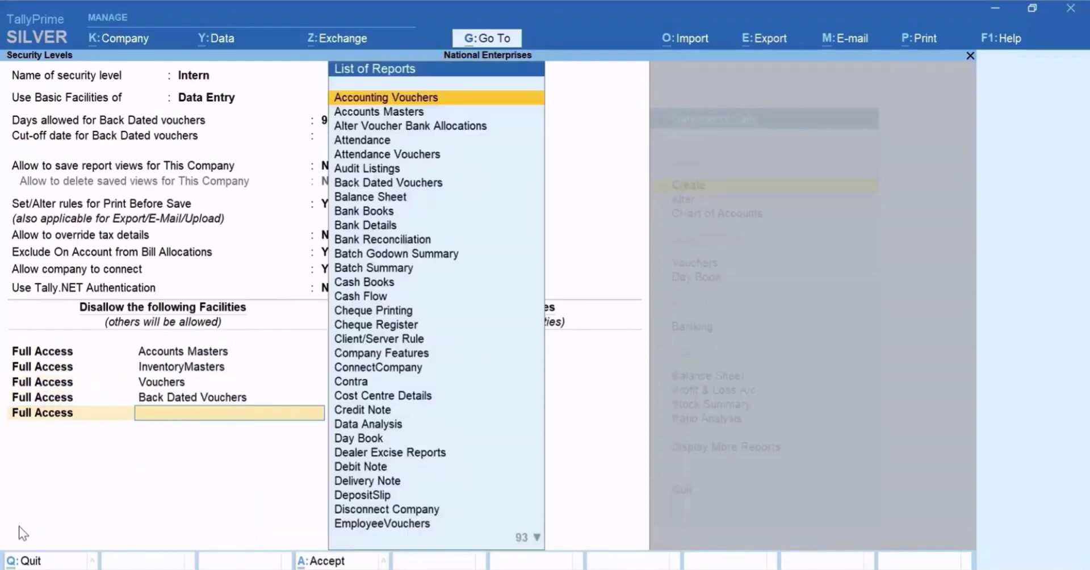
type("Bala")
key("Return")
Disallow Full Access to the Profit & Loss report for the Intern level.
type("Fu")
key("Return")
type("Pro")
key("Return")
Disallow Full Access to the Trial Balance for the Intern level and end the list of disallowed facilities.
type("Fu")
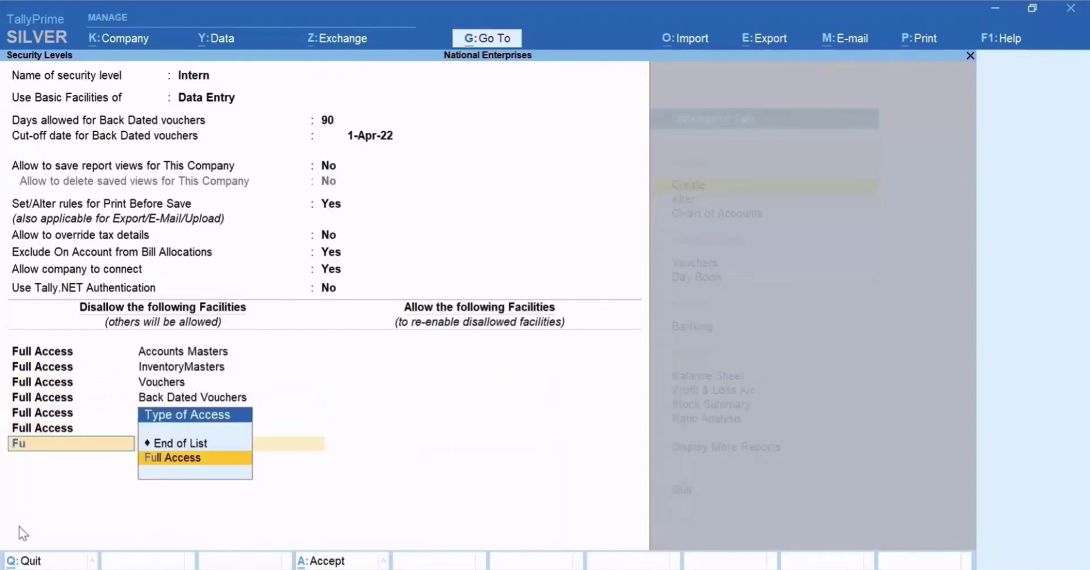
key("Return")
key("Return")
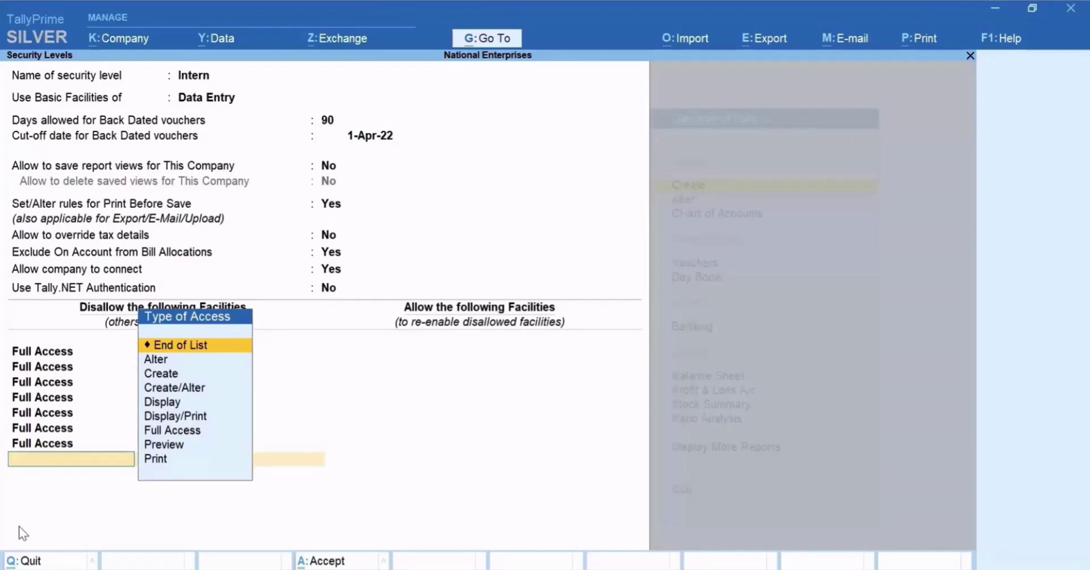
key("Return")
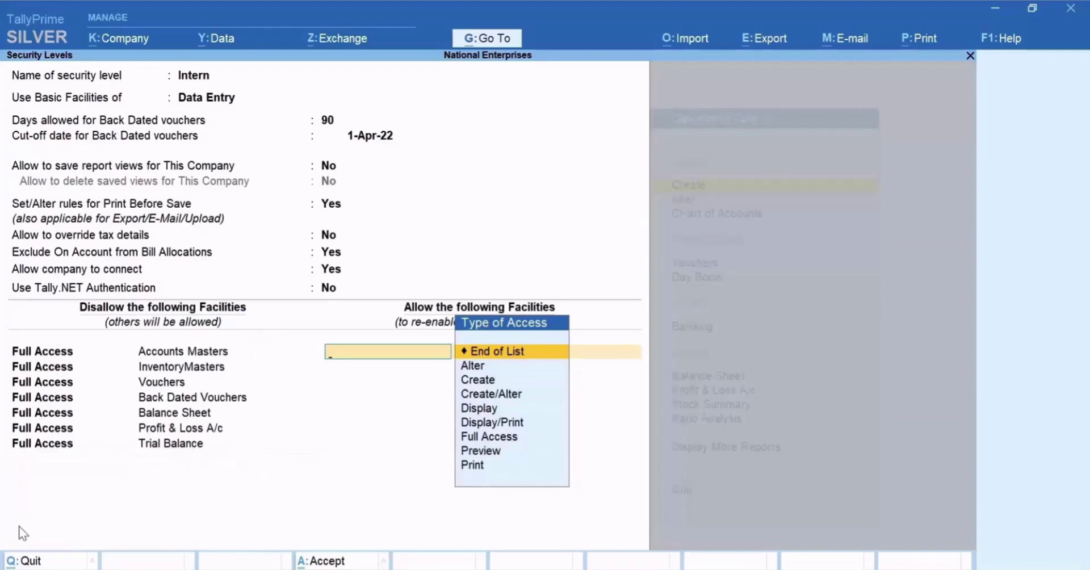
Allow Create access to Accounts Masters for the Intern level.
key("Down")
key("Down")
key("Return")
type("Acc")
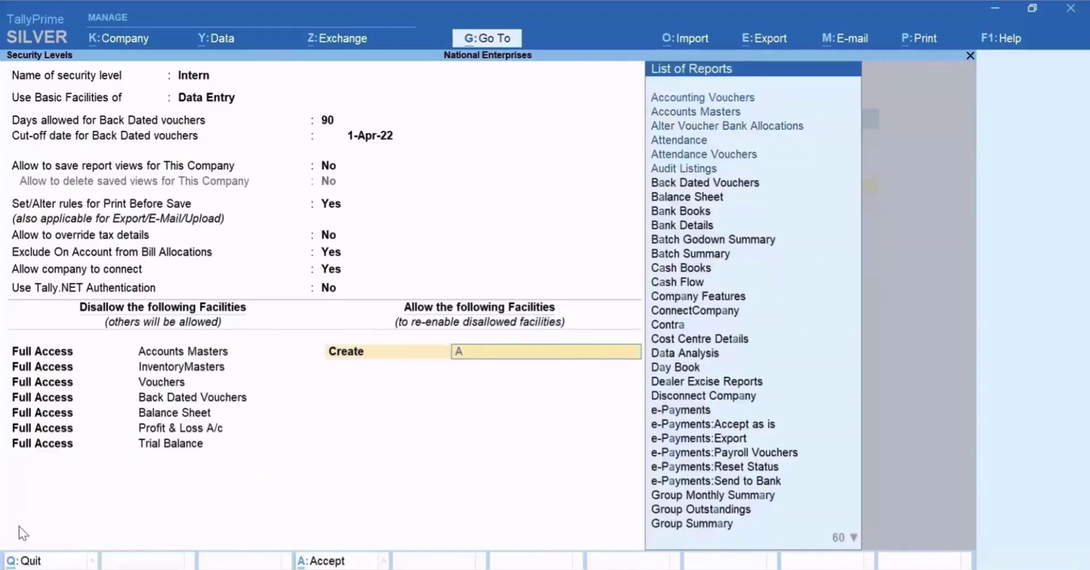
key("Return")
Allow Create access to InventoryMasters for the Intern level.
key("Down")
key("Down")
key("Return")
type("Inve")
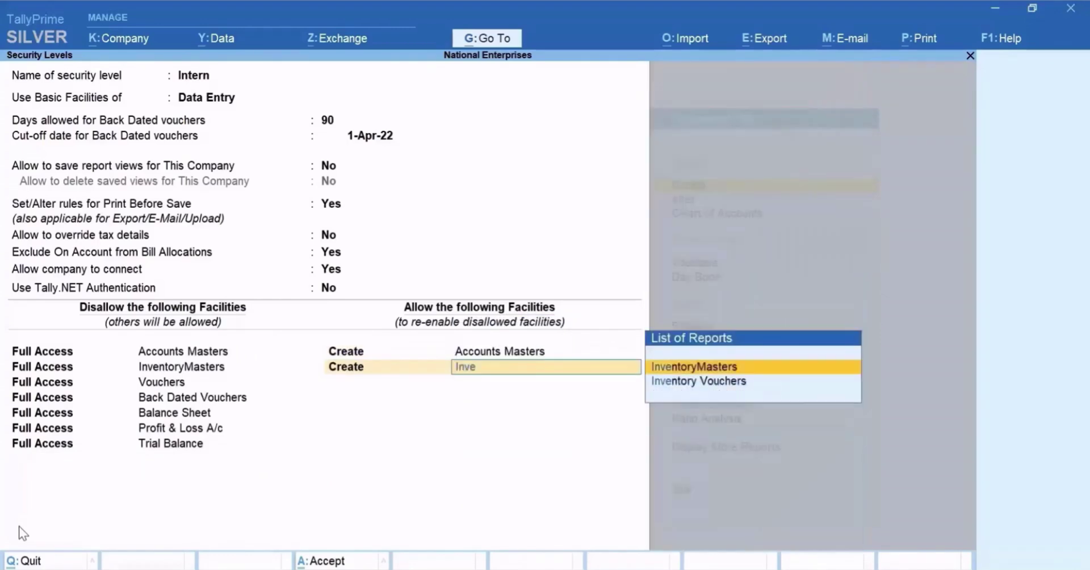
key("Return")
Allow Create access to Purchase for the Intern level.
key("Down")
key("Down")
key("Return")
type("Purc")
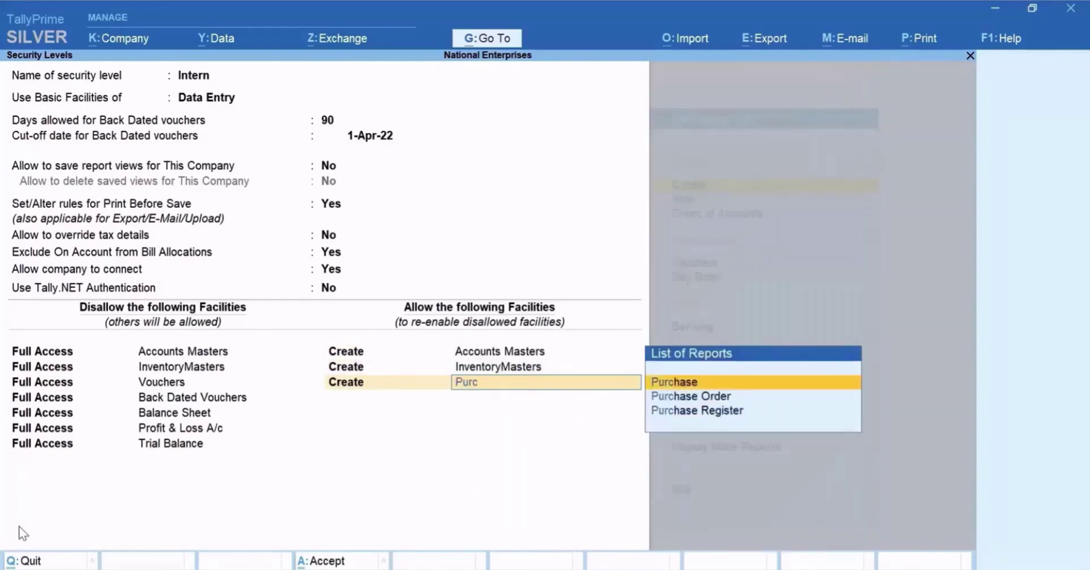
key("Return")
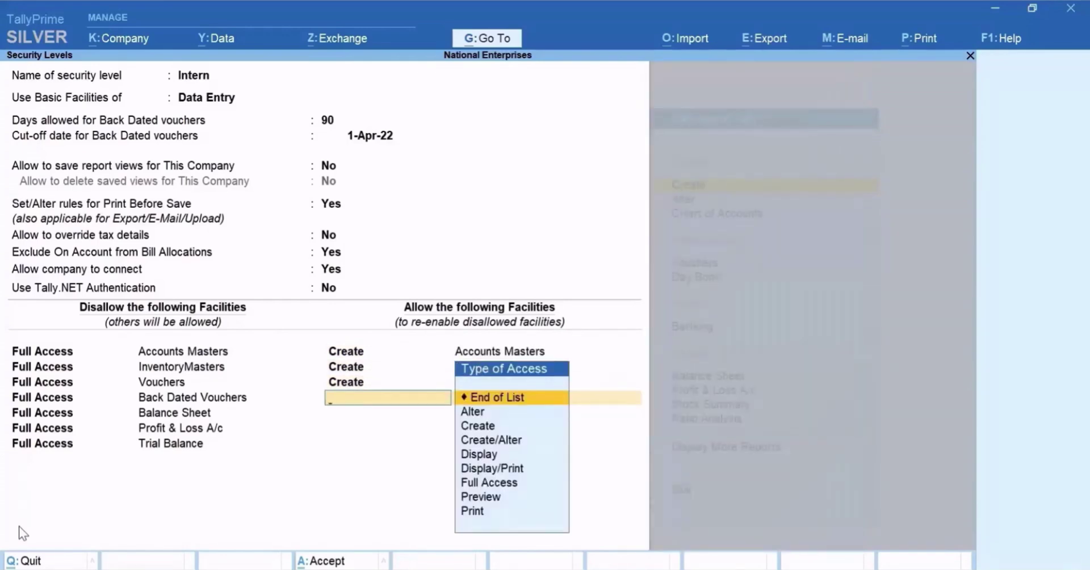
Allow Create access to Payment for the Intern level.
key("Down")
key("Down")
key("Return")
type("Pay")
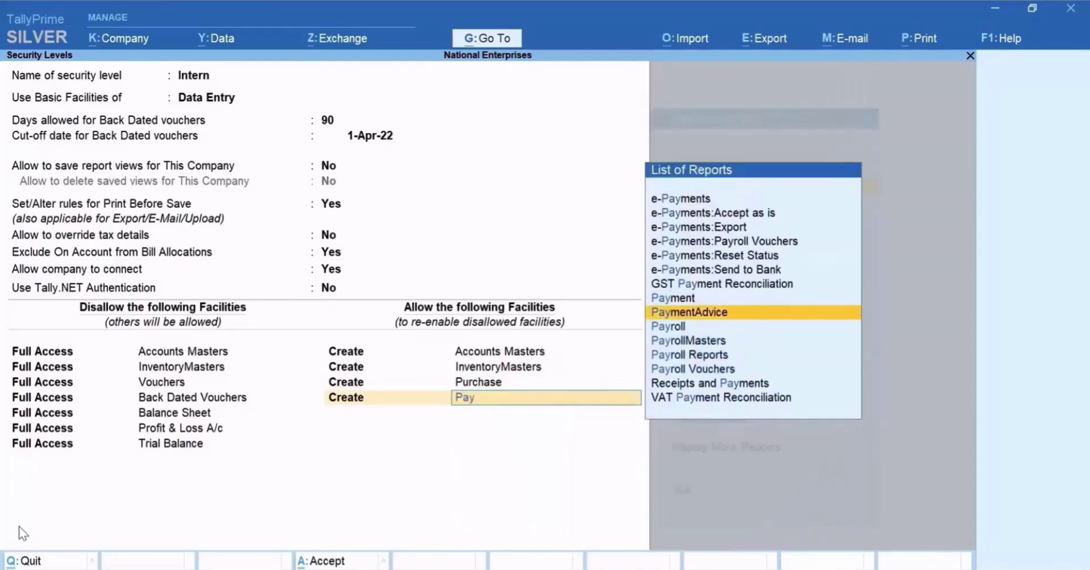
key("Up")
key("Return")
Allow Display access to Back Dated Vouchers for the Intern level and save the company's security levels.
key("Down")
key("Down")
key("Down")
key("Down")
key("Return")
type("Bac")
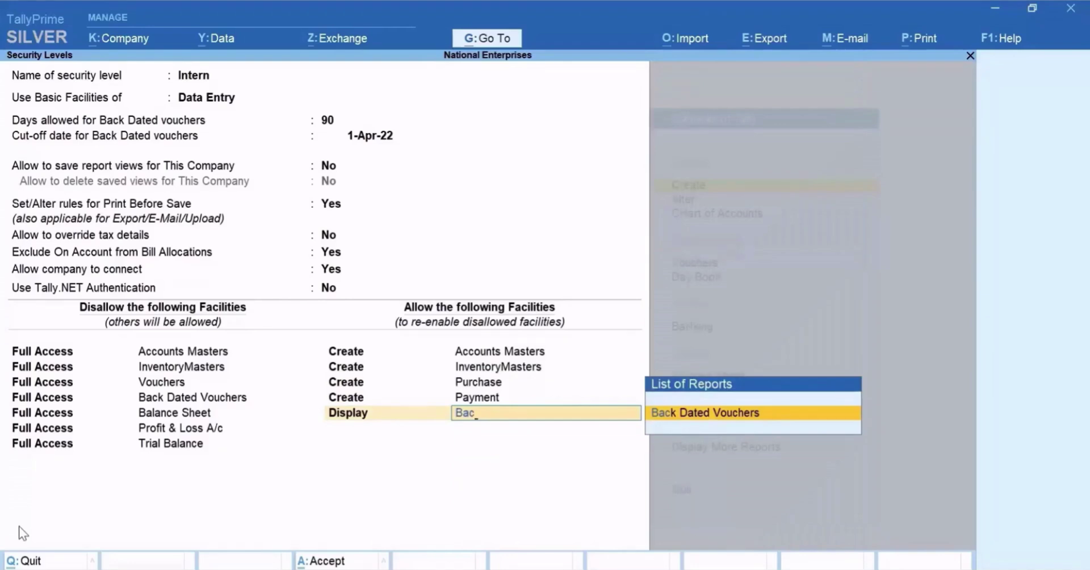
key("Return")
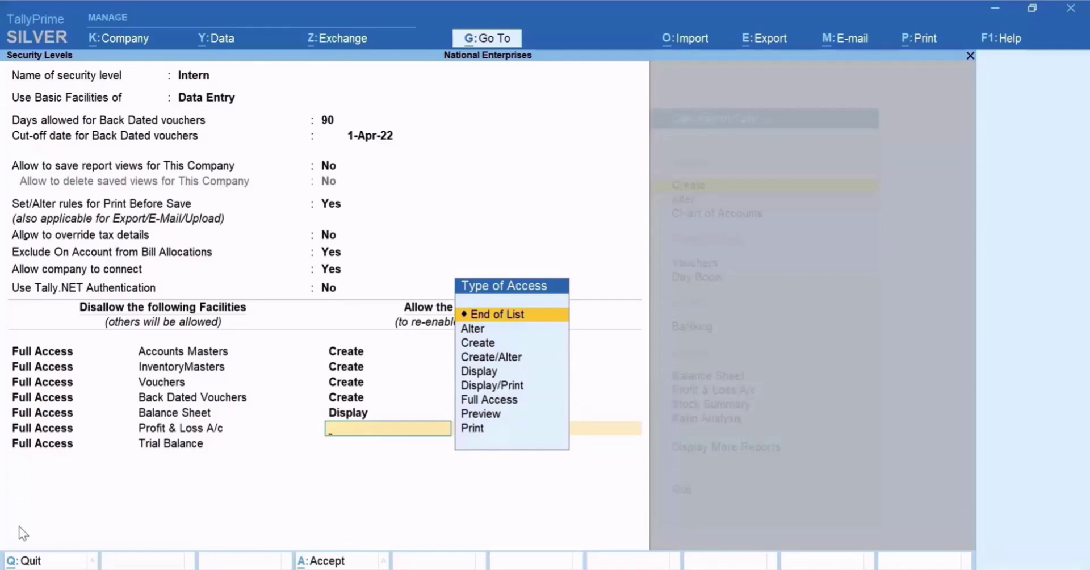
key("ctrl+a")
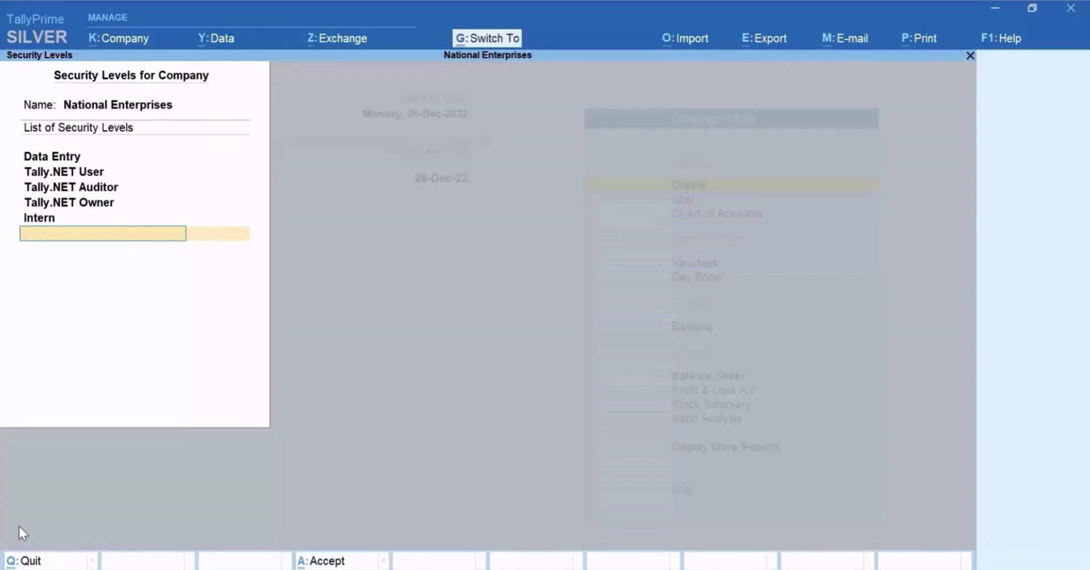
key("ctrl+a")
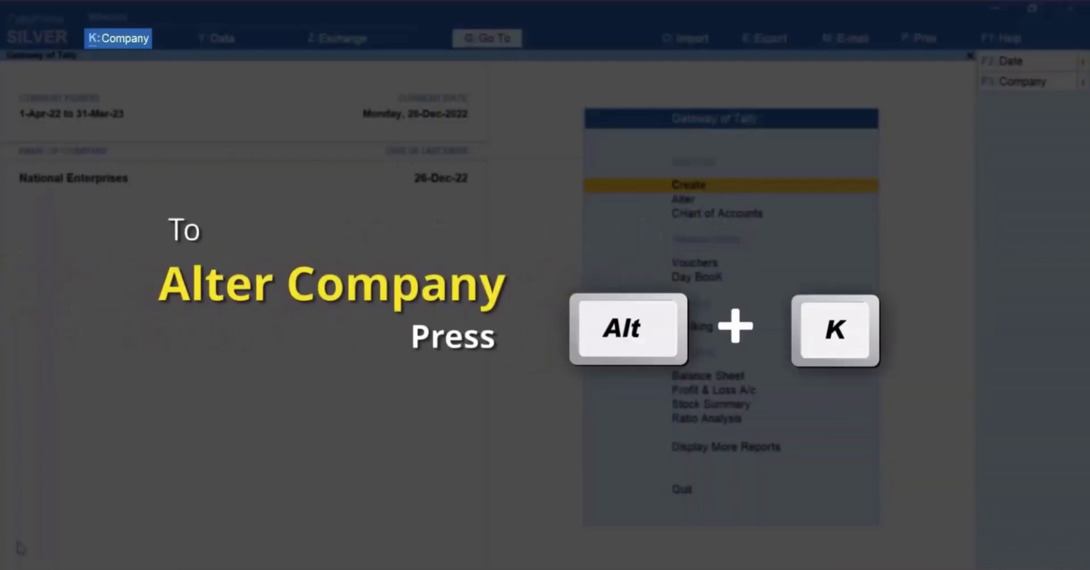
Open the Users and Passwords list for National Enterprises.
key("alt+k")
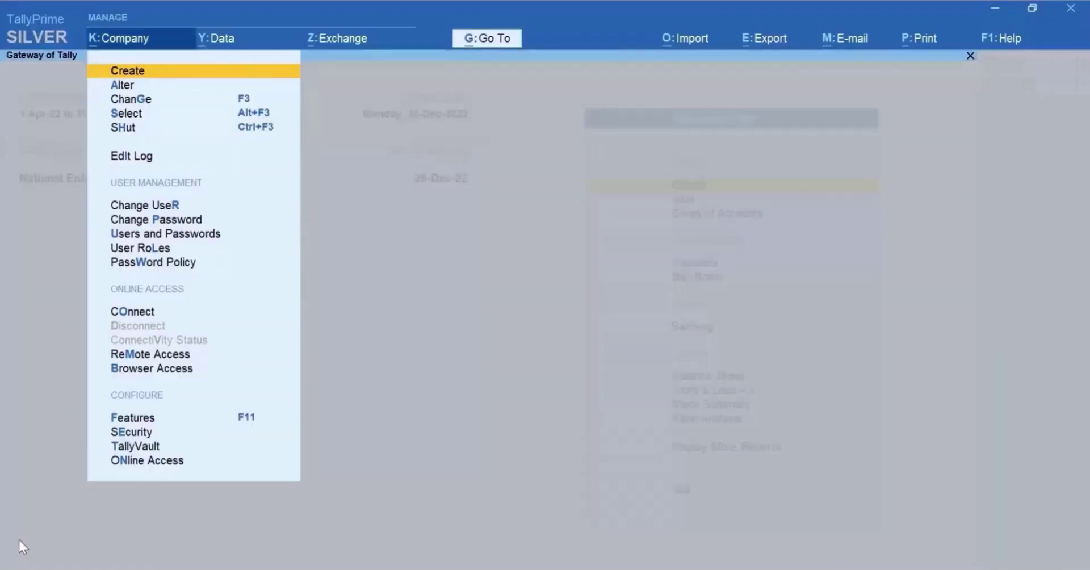
key("Down")
key("Down")
key("Down")
key("Down")
key("Down")
key("Down")
key("Down")
key("Down")
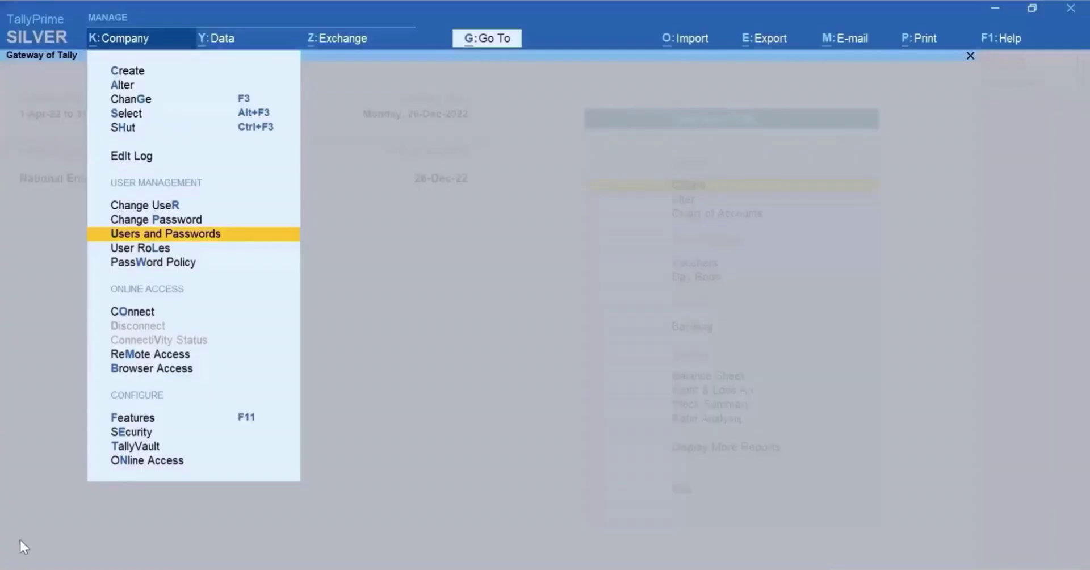
key("Return")
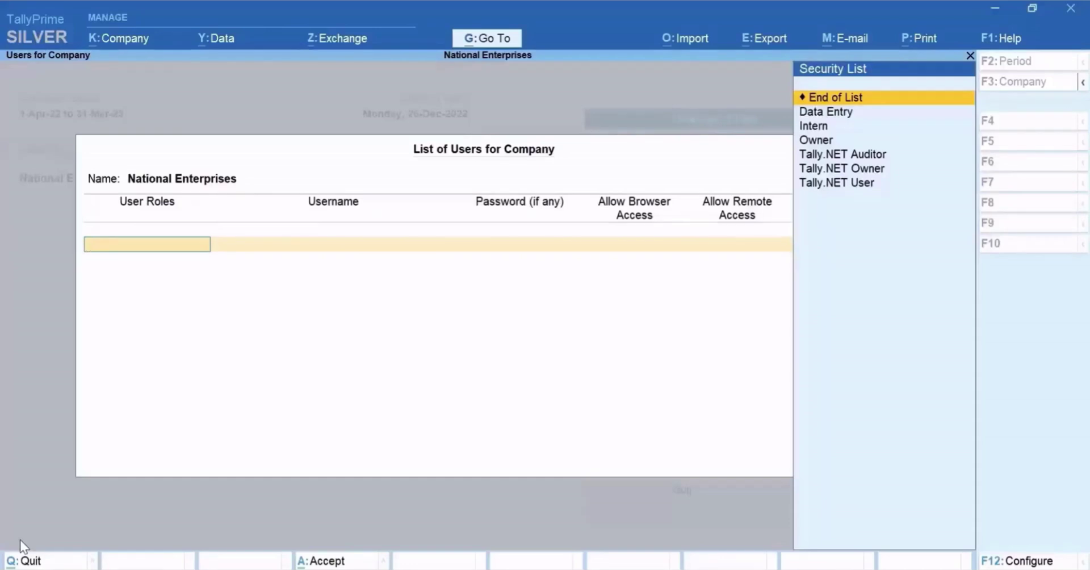
Add a first company user with the Intern role and enter the person's username.
key("Down")
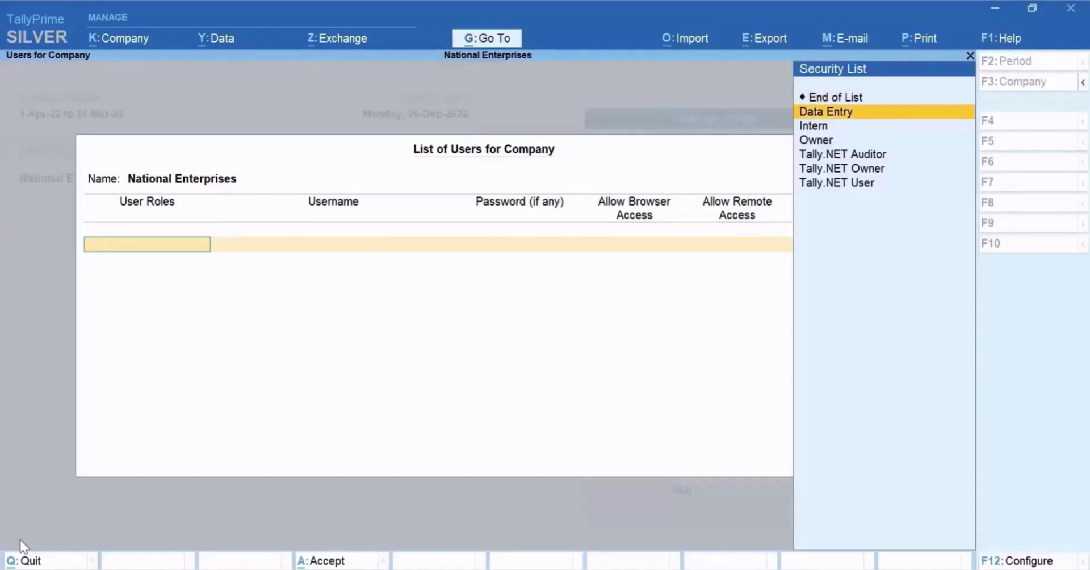
key("Down")
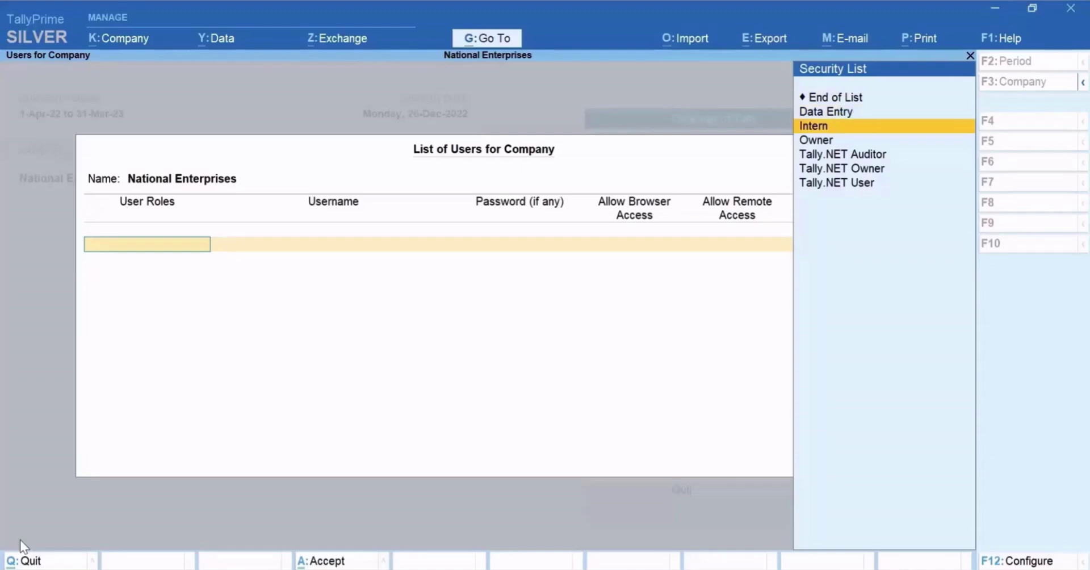
key("Return")
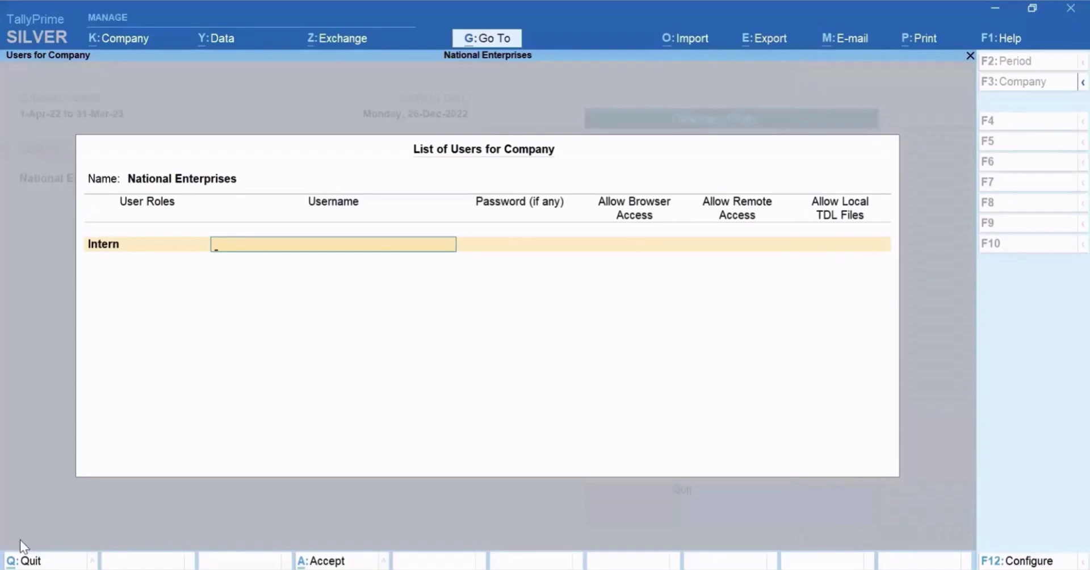
type("Joy")
key("Return")
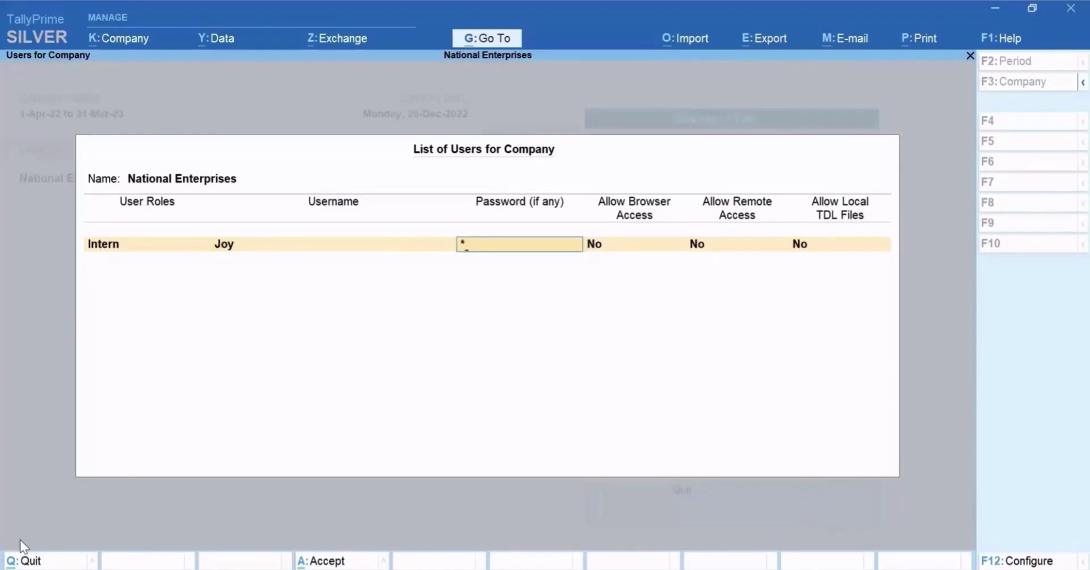
key("Return")
Add a second company user with the Intern role, enter the person's username and accept the user list.
key("Down")
key("Return")
type("Himani")
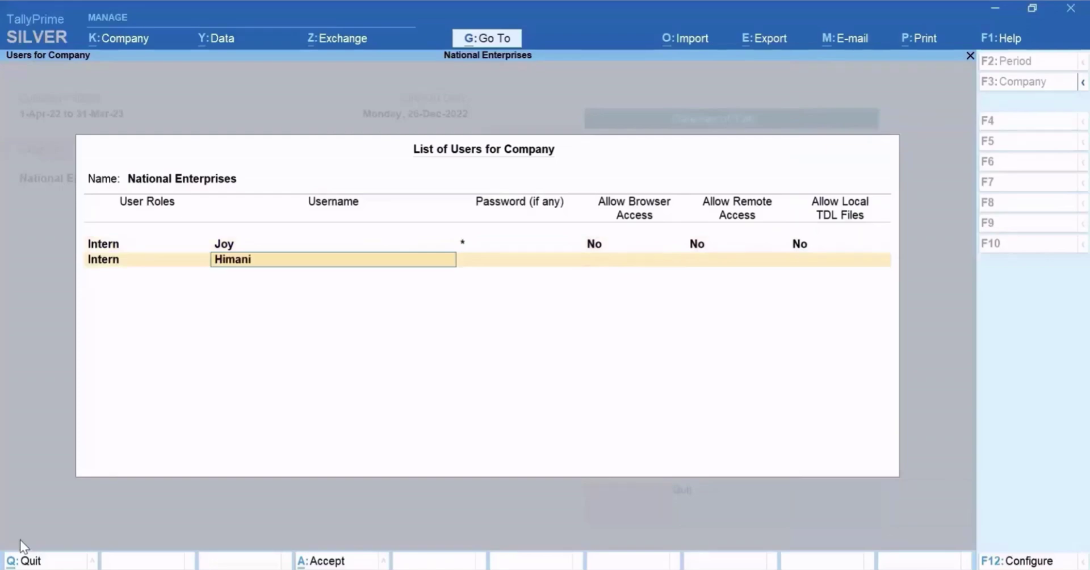
key("Return")
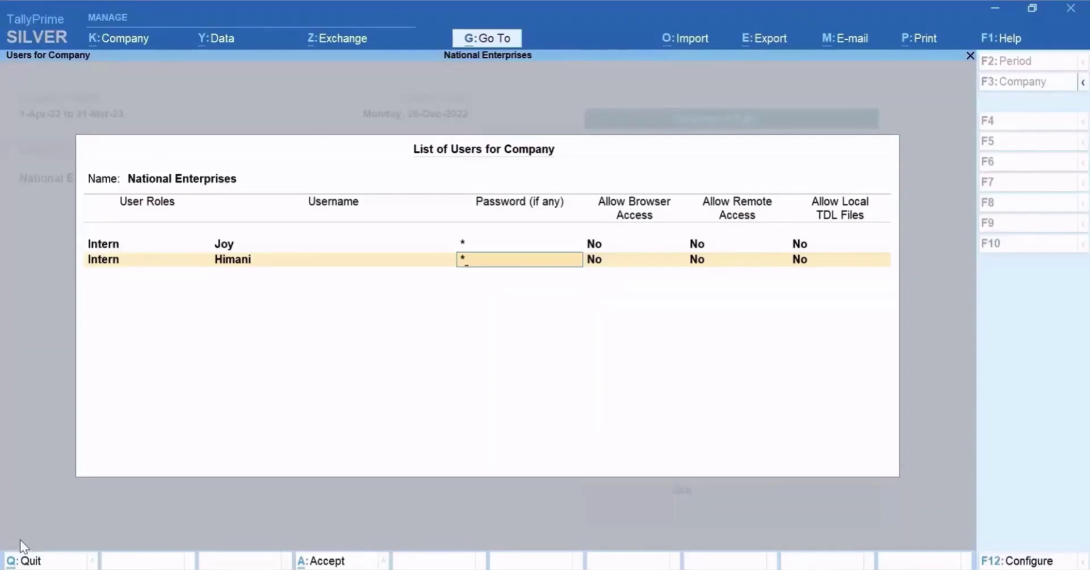
key("Return")
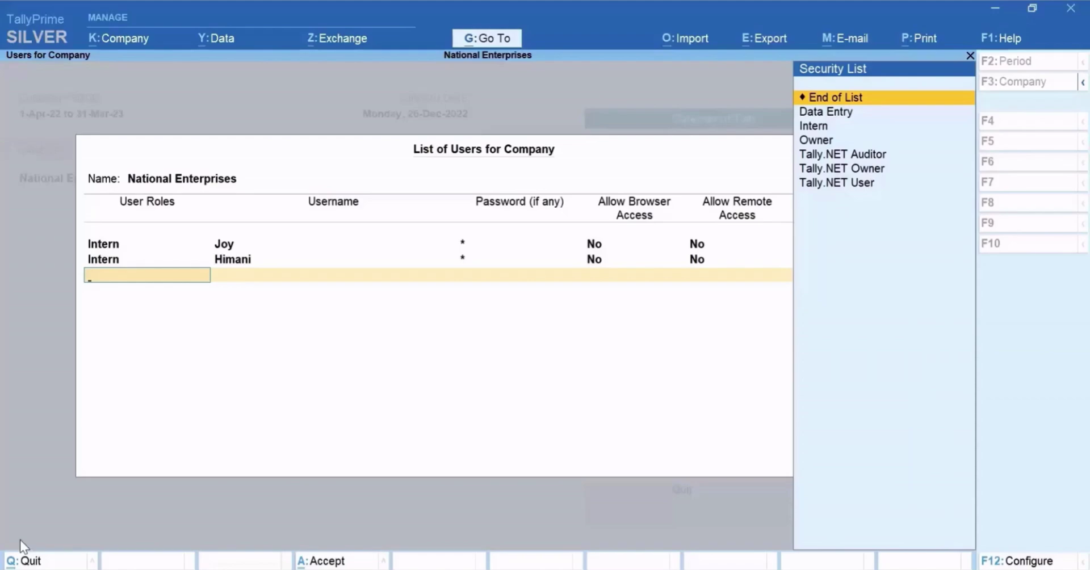
key("ctrl+a")
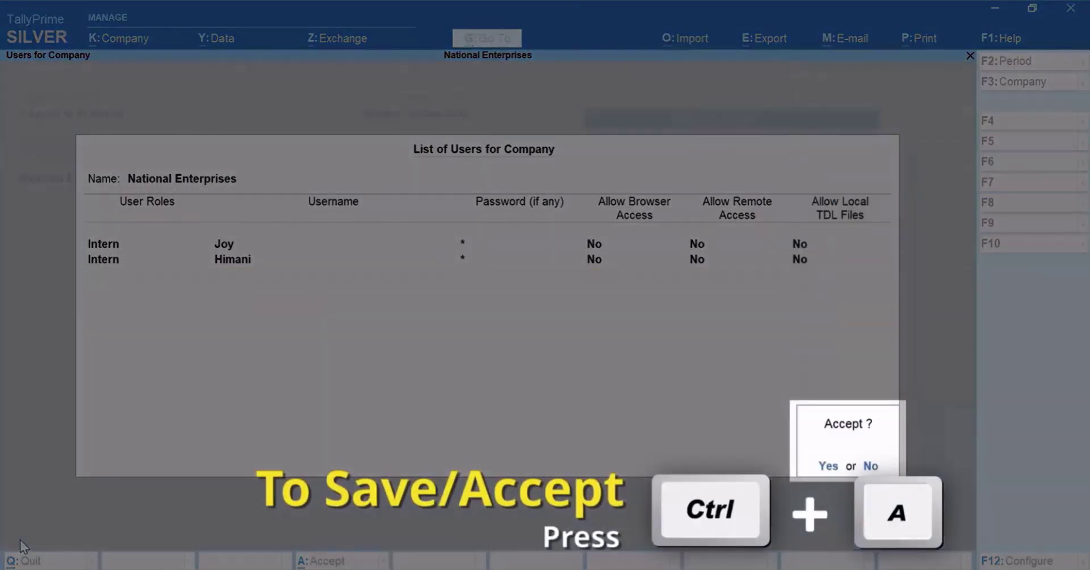